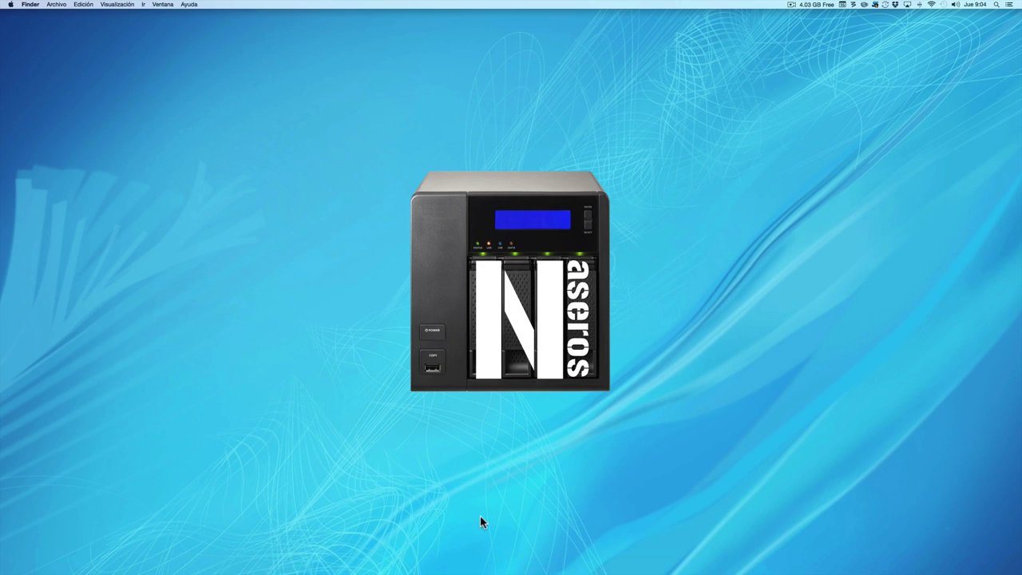
Open the advanced settings of the LACP connection in the Mac's network preferences.
mouse_move(382, 572)
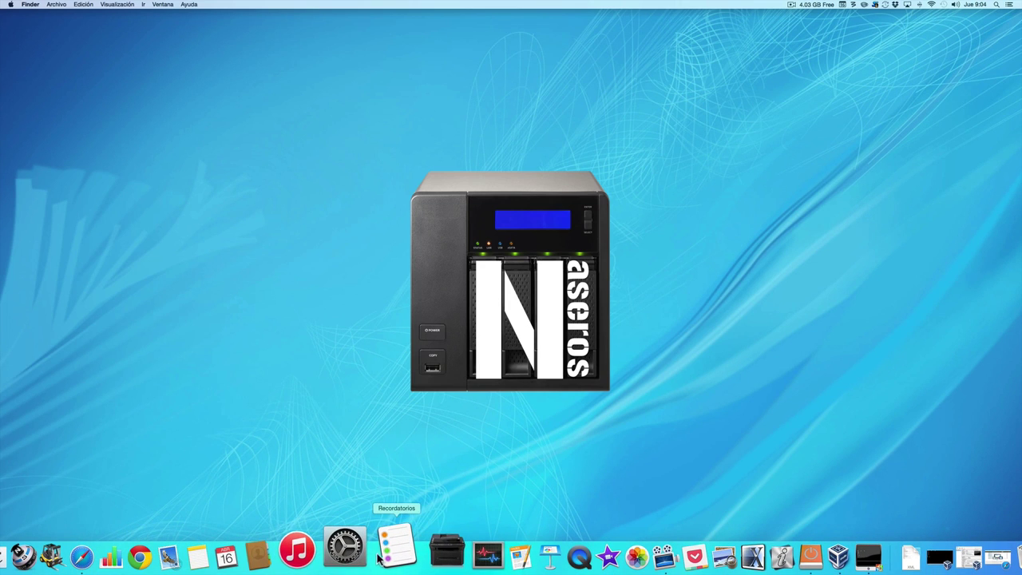
click(346, 550)
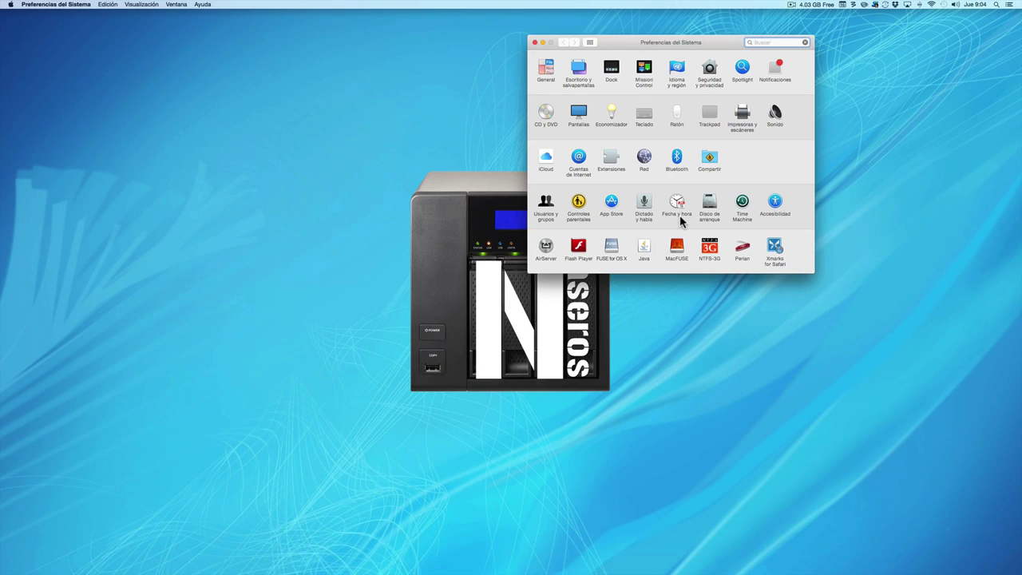
click(645, 156)
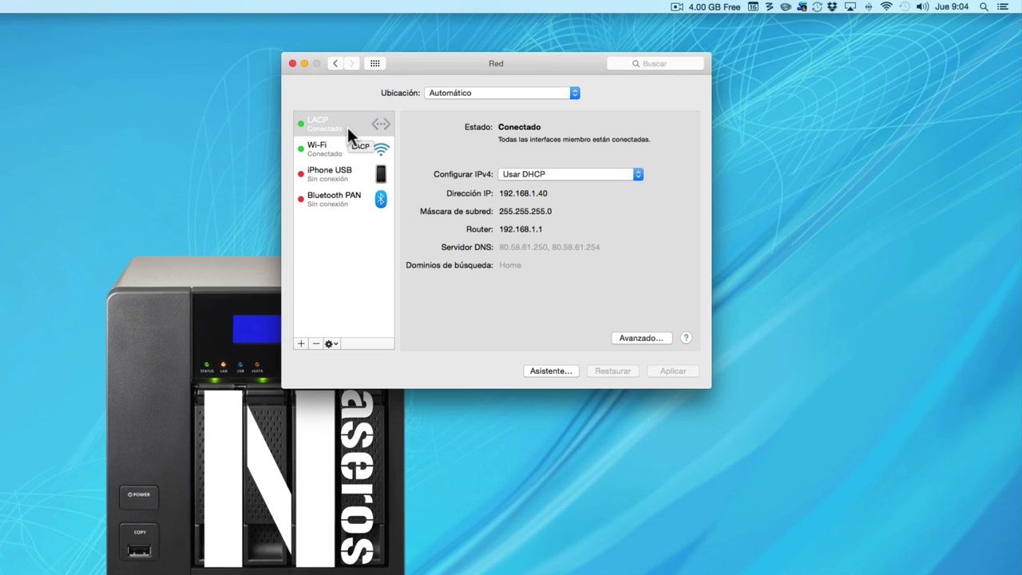
click(641, 338)
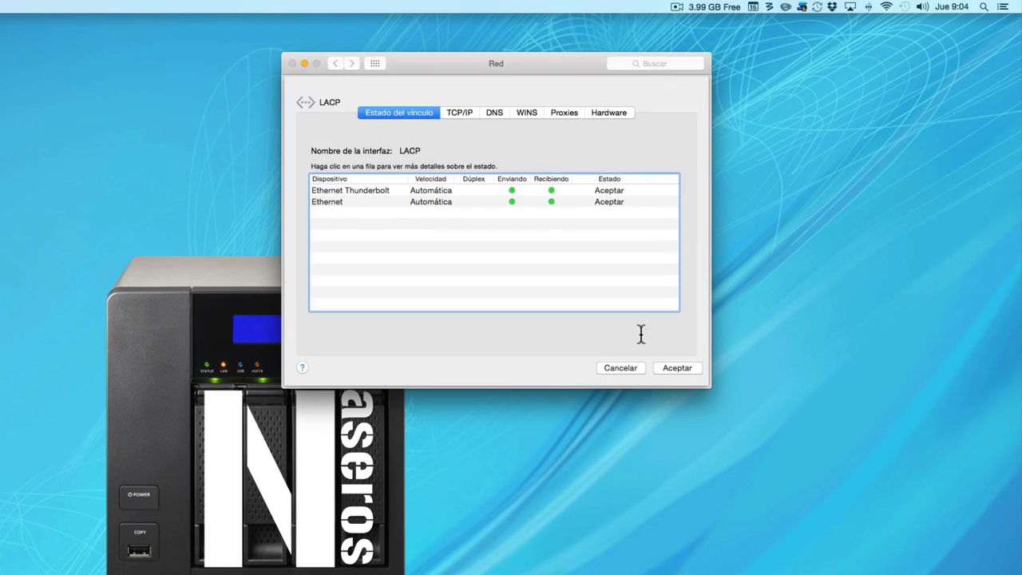
Configure the LACP hardware manually with the MTU at Jumbo (9000), apply the change and minimize the preferences window.
click(619, 113)
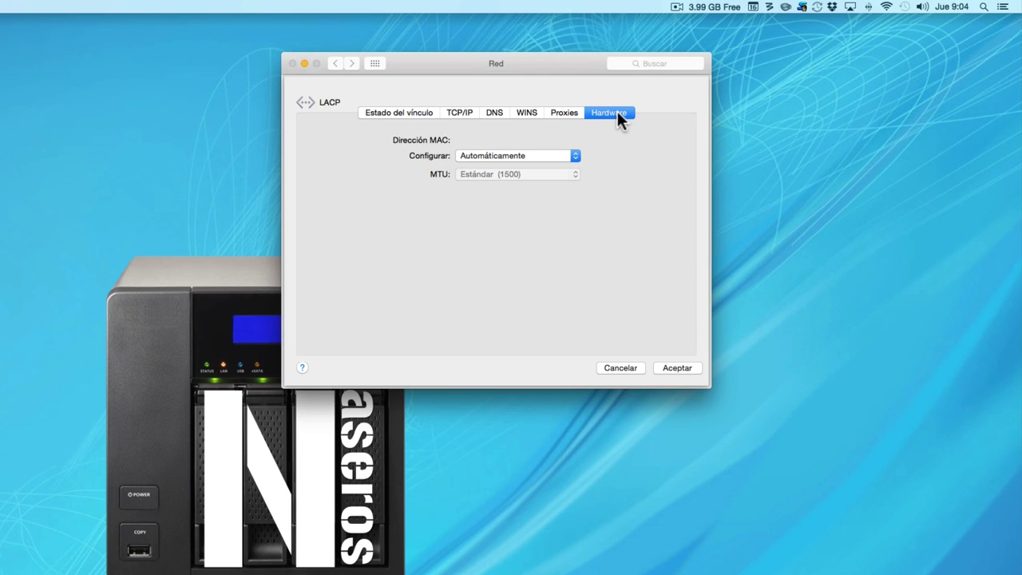
click(577, 158)
click(569, 168)
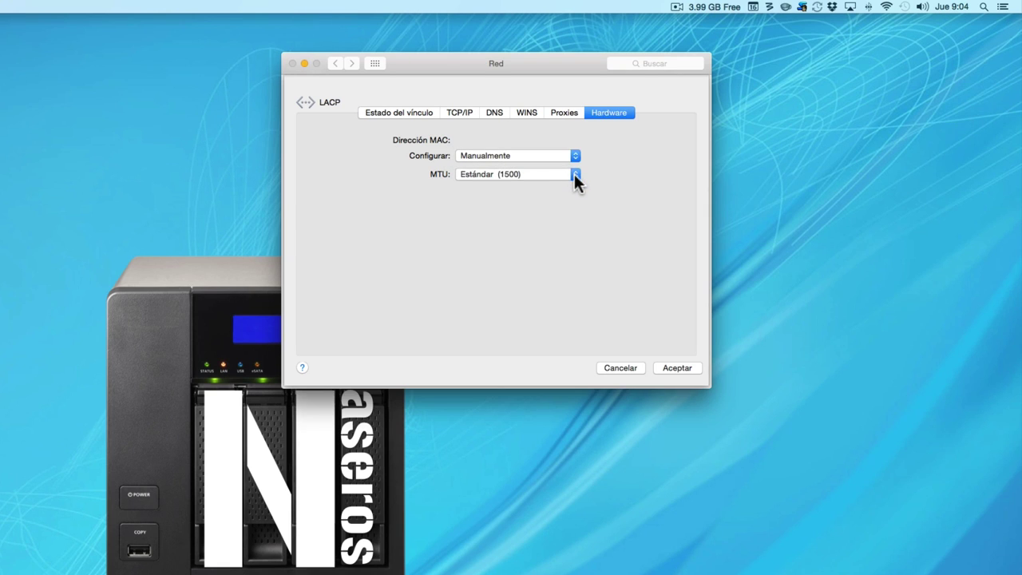
click(575, 174)
click(560, 184)
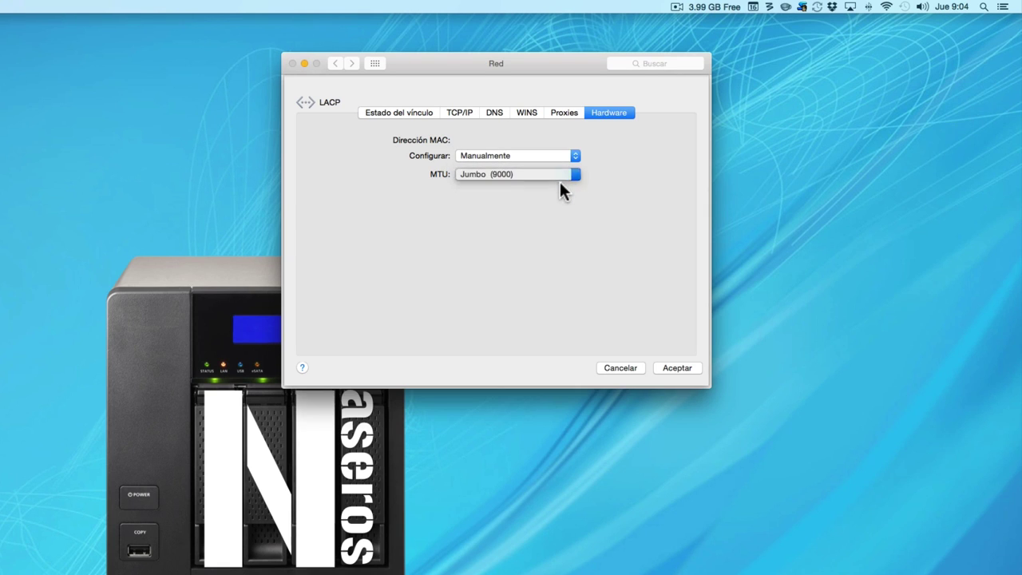
click(676, 361)
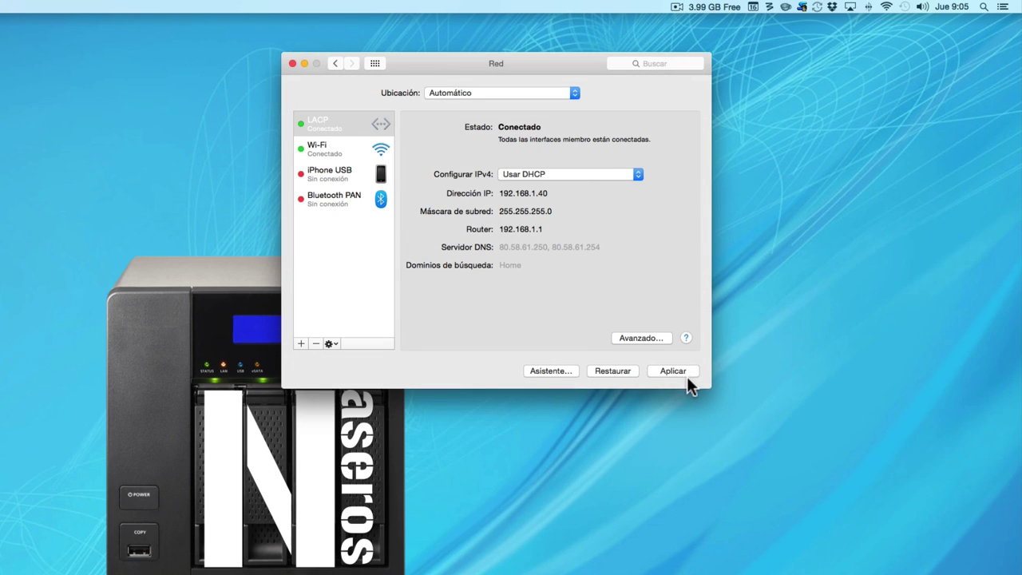
click(687, 373)
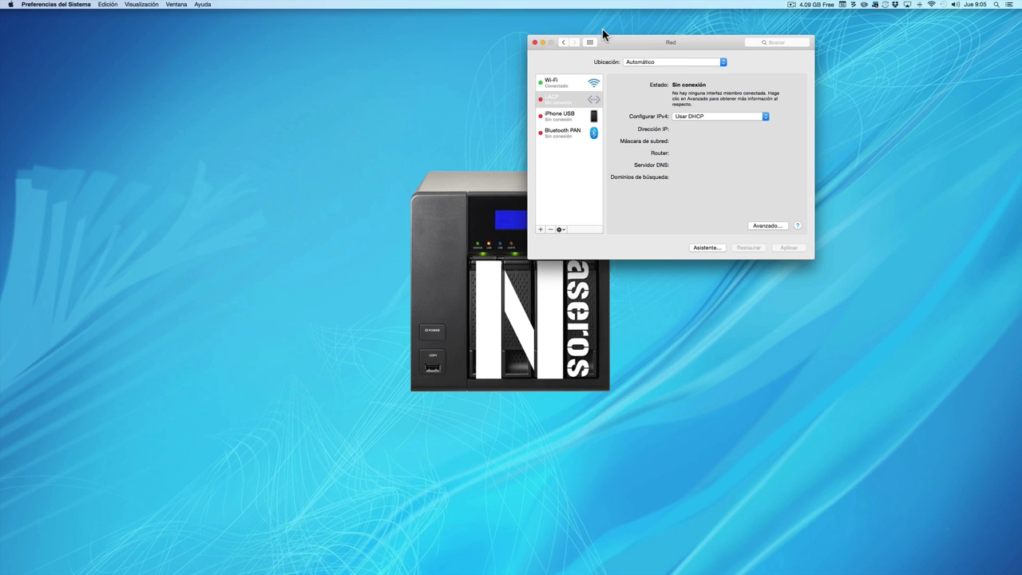
click(542, 42)
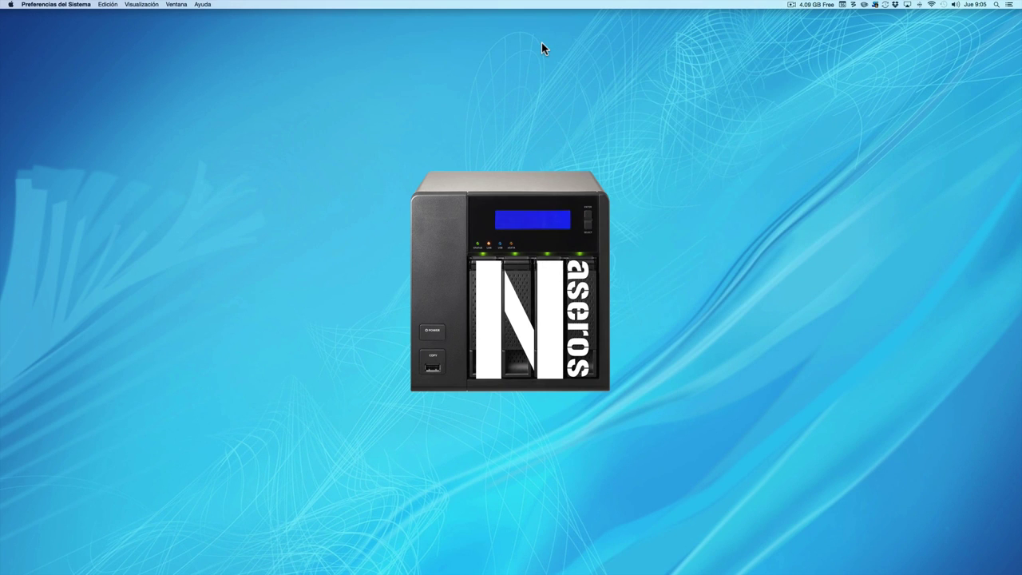
Switch to the W7-32 virtual machine in VirtualBox and open the adapter list from Windows' network and sharing center.
mouse_move(599, 564)
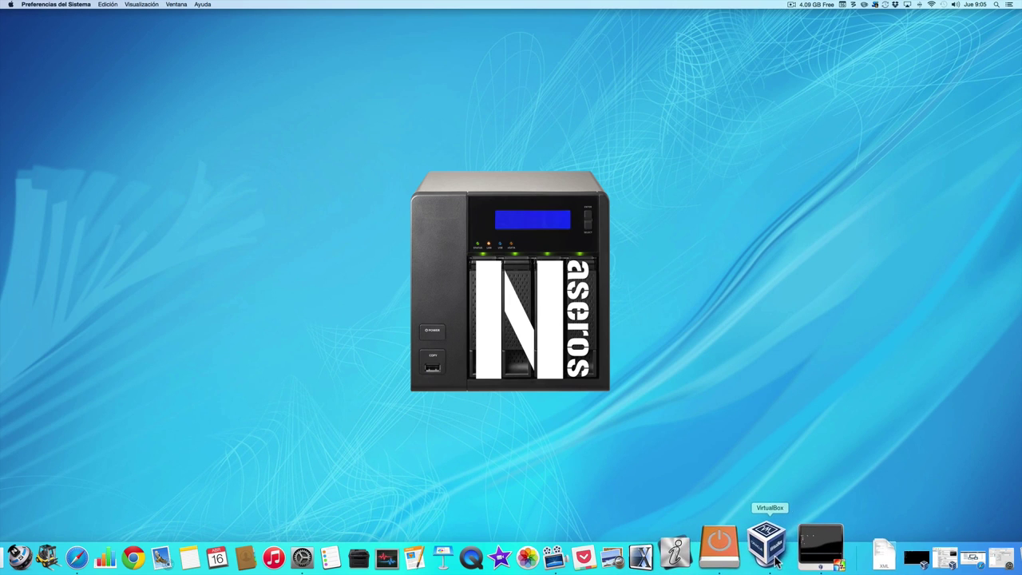
click(799, 551)
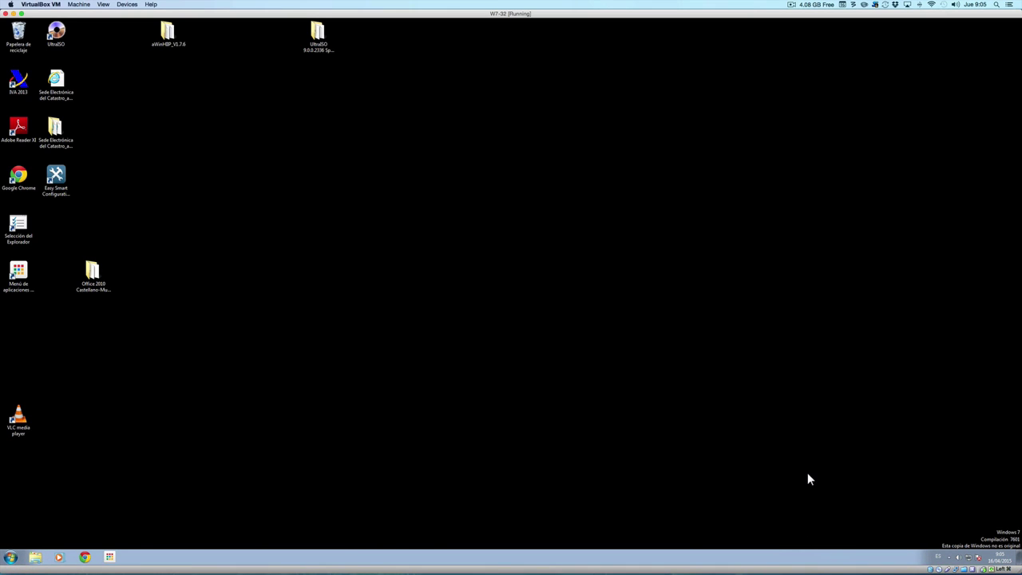
click(970, 559)
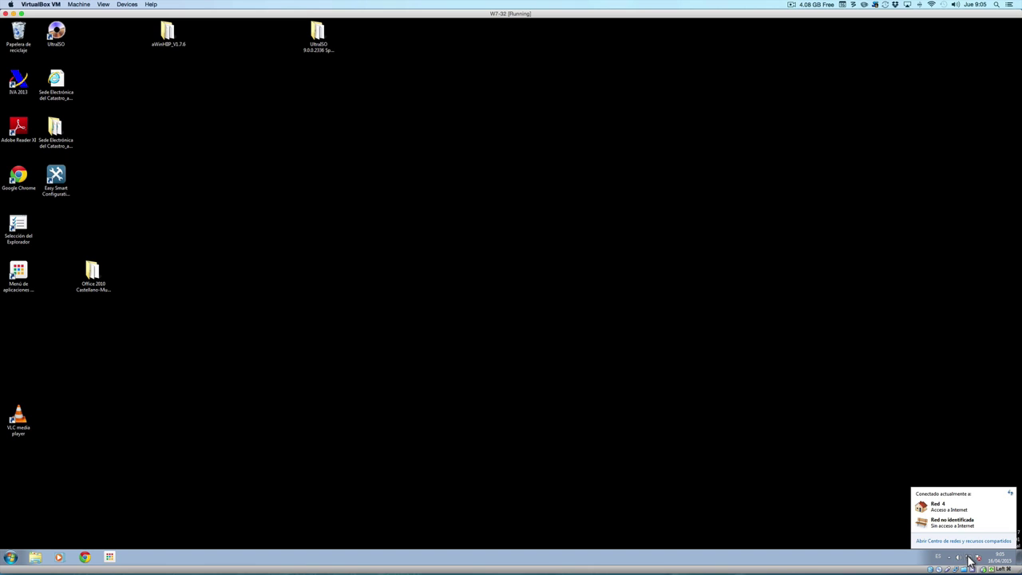
click(970, 543)
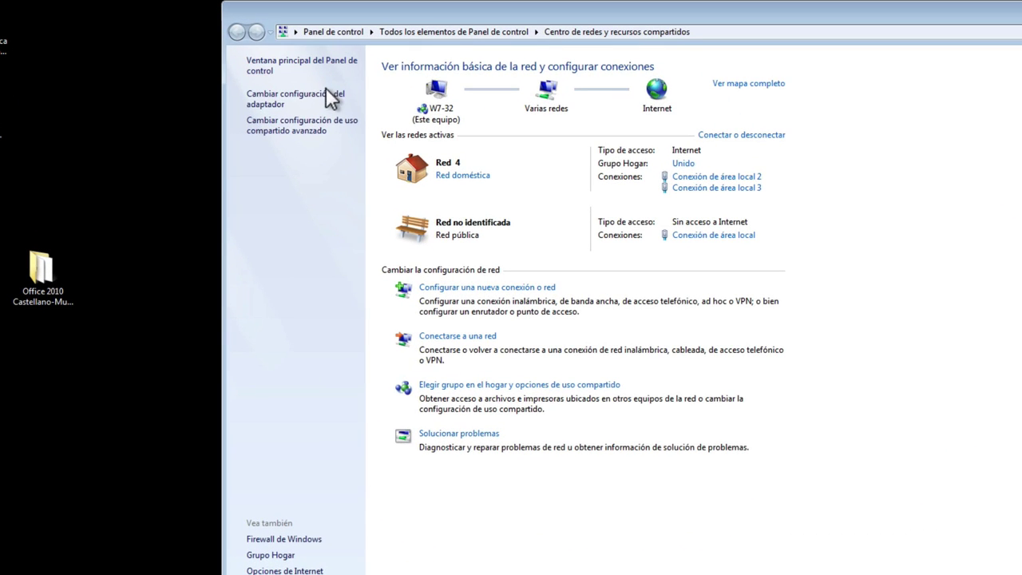
click(326, 94)
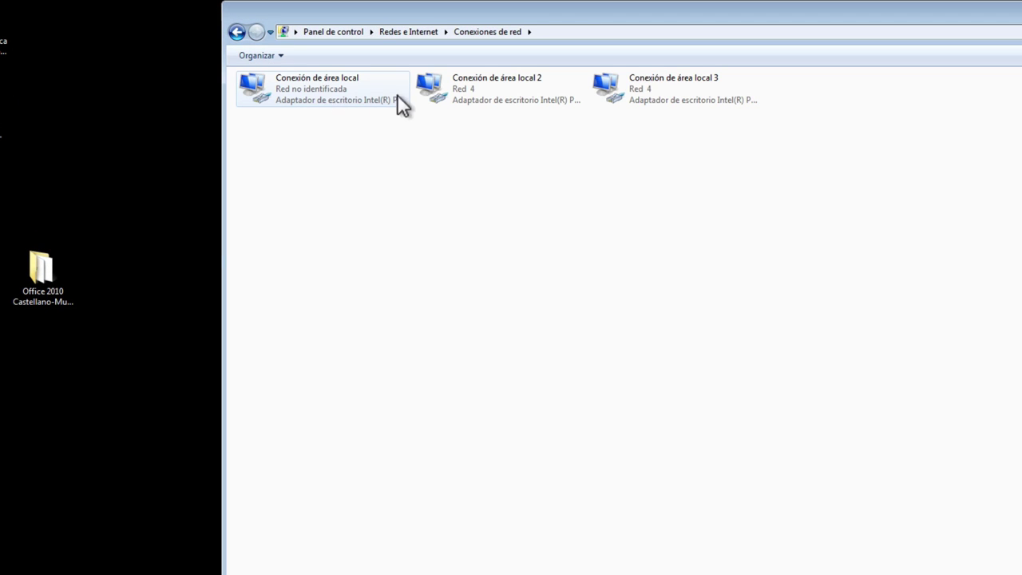
Open the advanced options of the network adapter used by Conexión de área local 2.
right_click(440, 92)
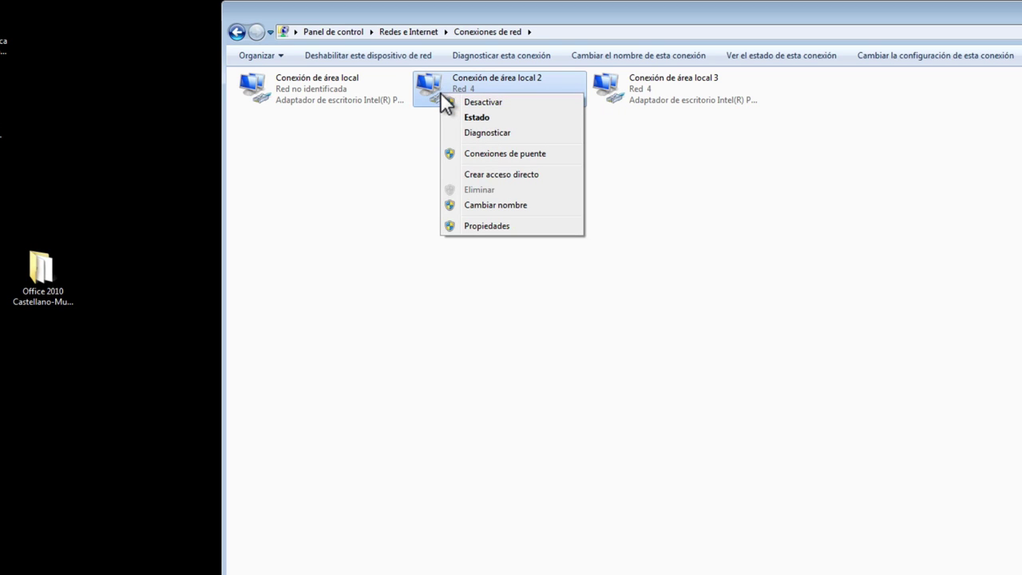
click(474, 226)
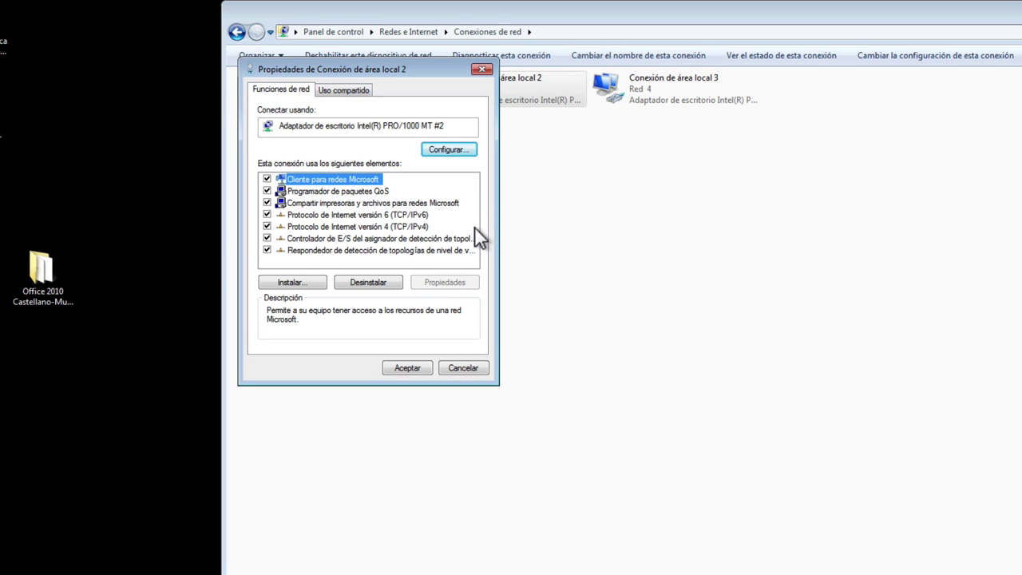
click(446, 152)
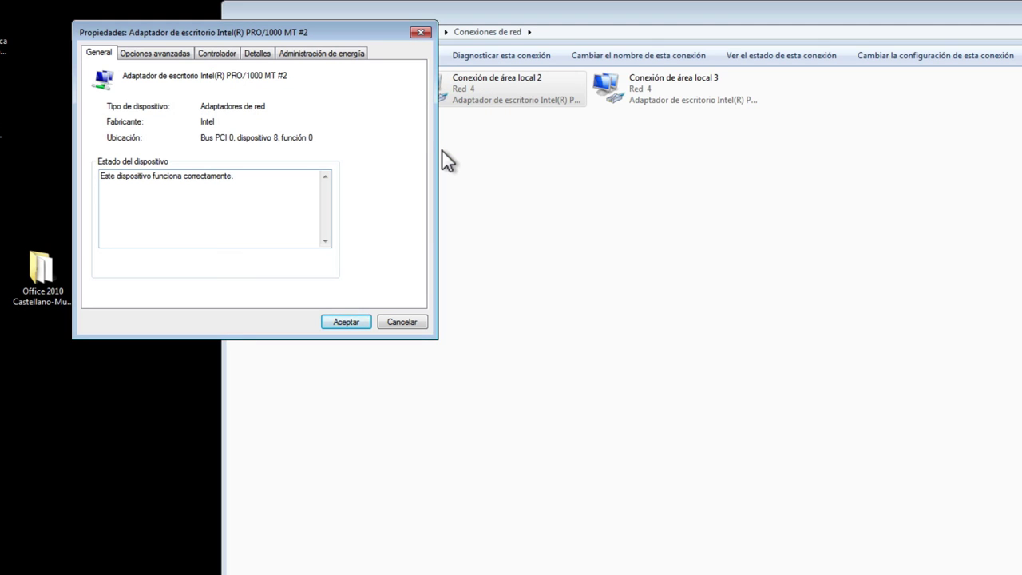
click(172, 48)
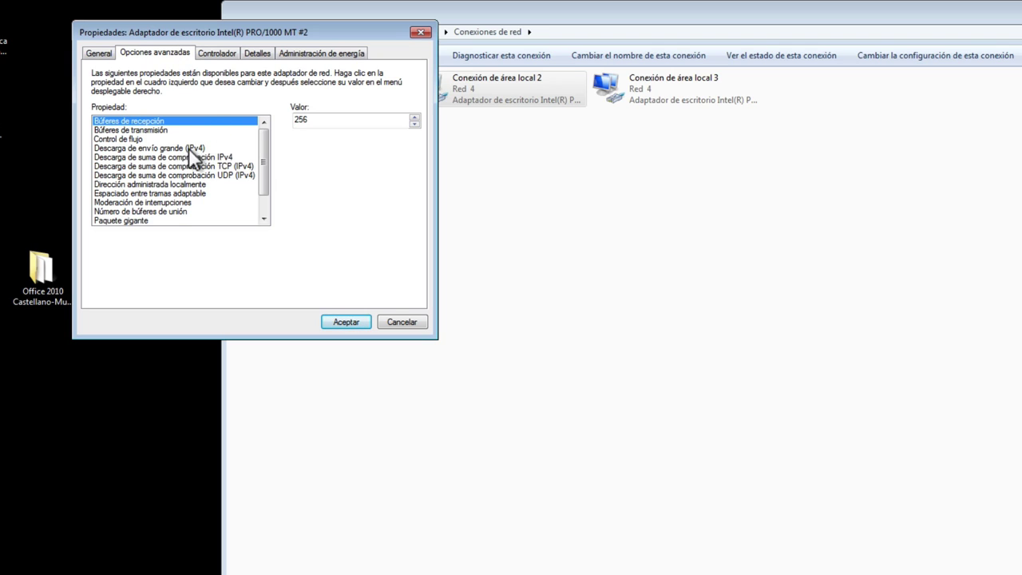
Set the adapter's Paquete gigante property to 9014 bytes (Alteon), accept it and close the network connections window.
click(150, 219)
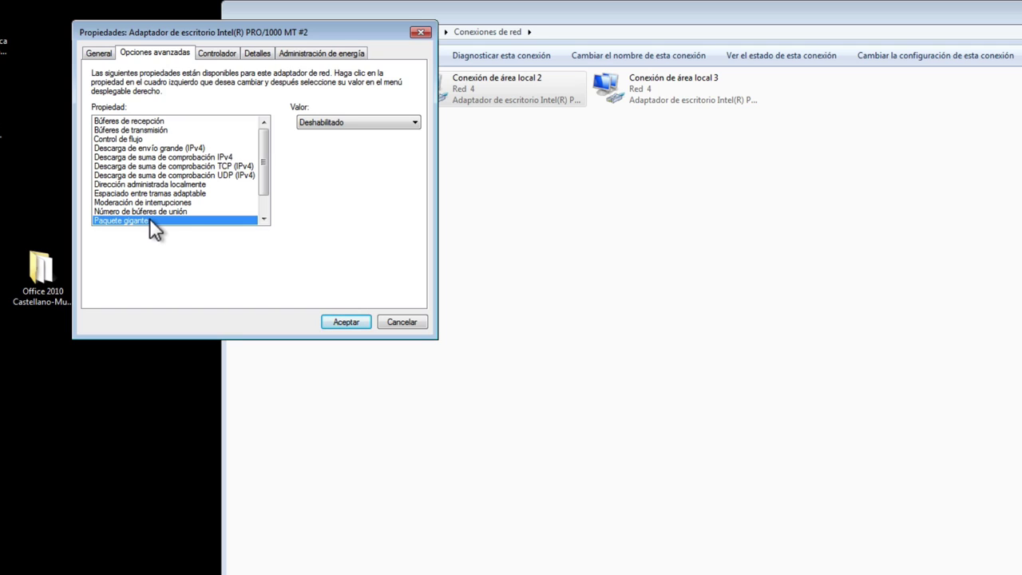
click(410, 123)
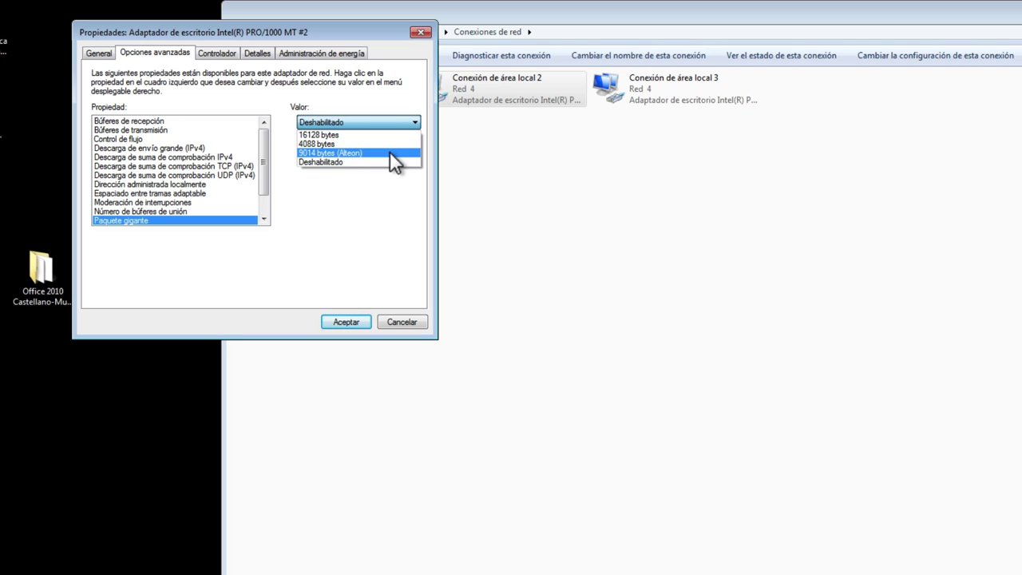
click(390, 152)
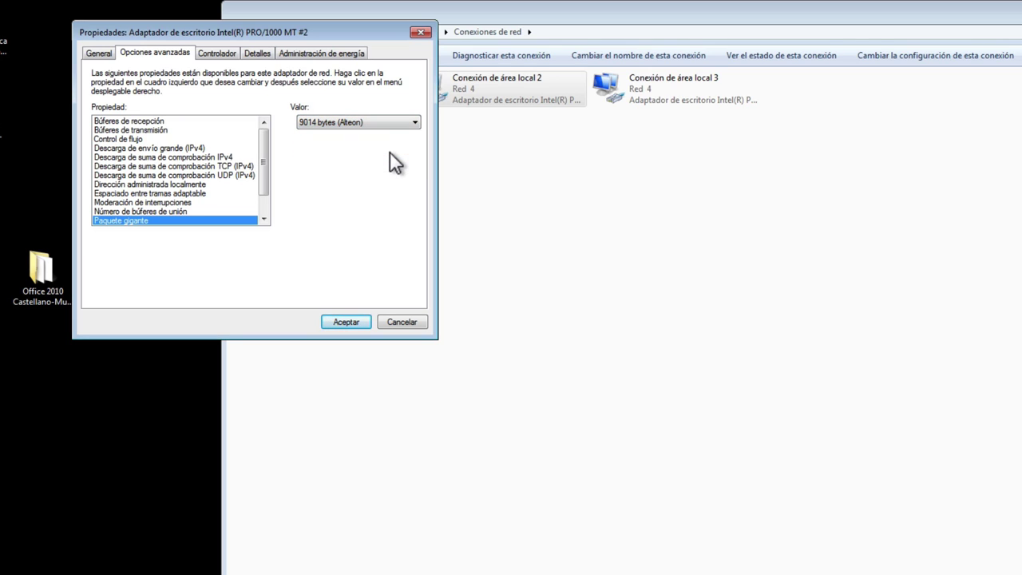
click(346, 322)
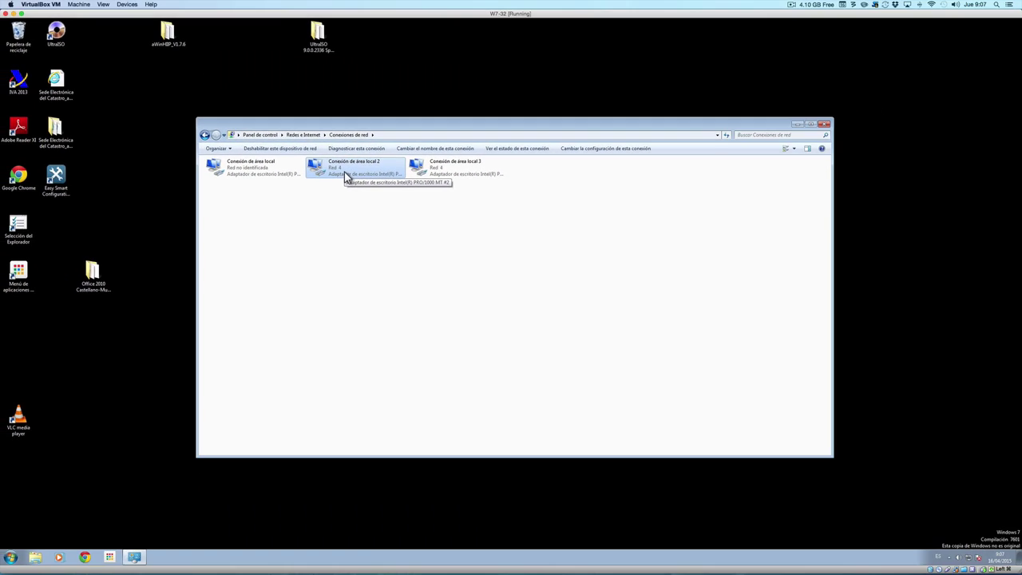
click(824, 124)
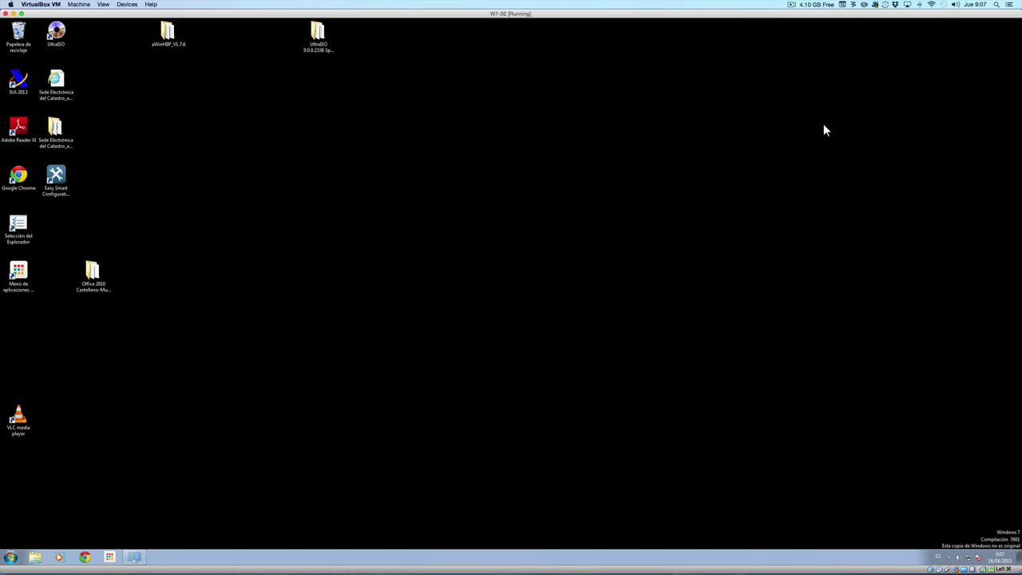
Open the Device Manager from the Control Panel's Sistema page and expand the network adapters.
click(14, 557)
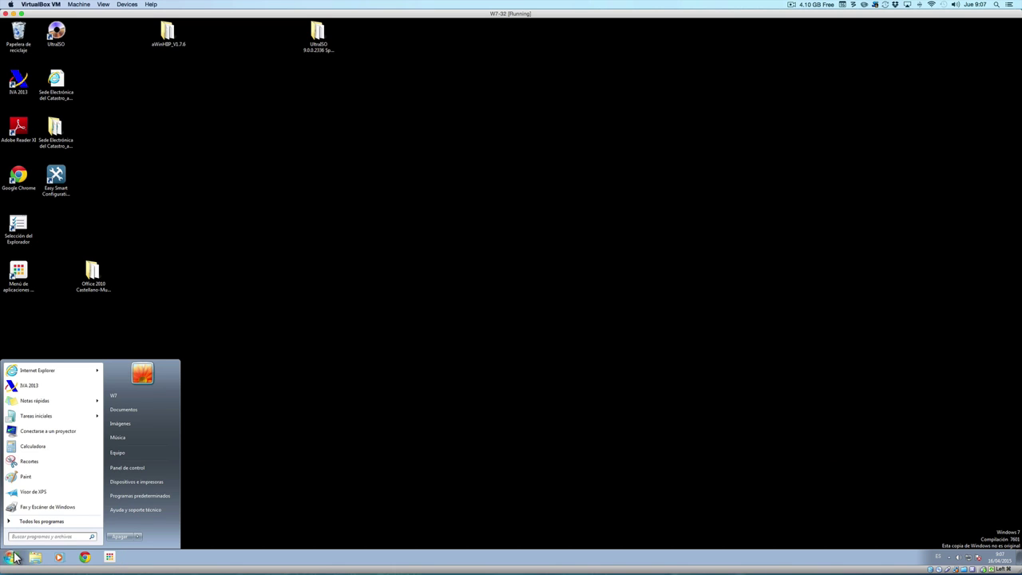
click(135, 466)
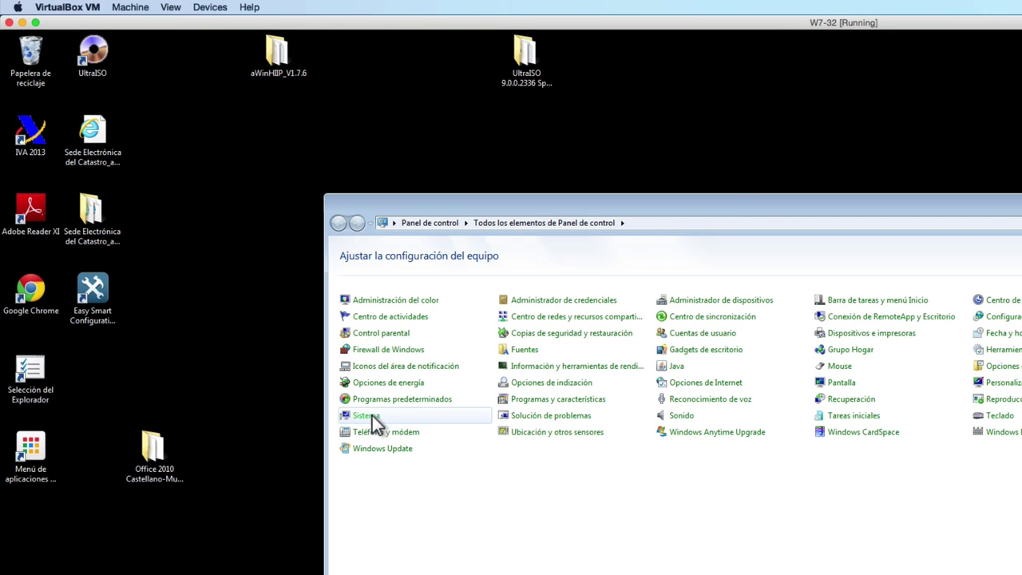
click(363, 415)
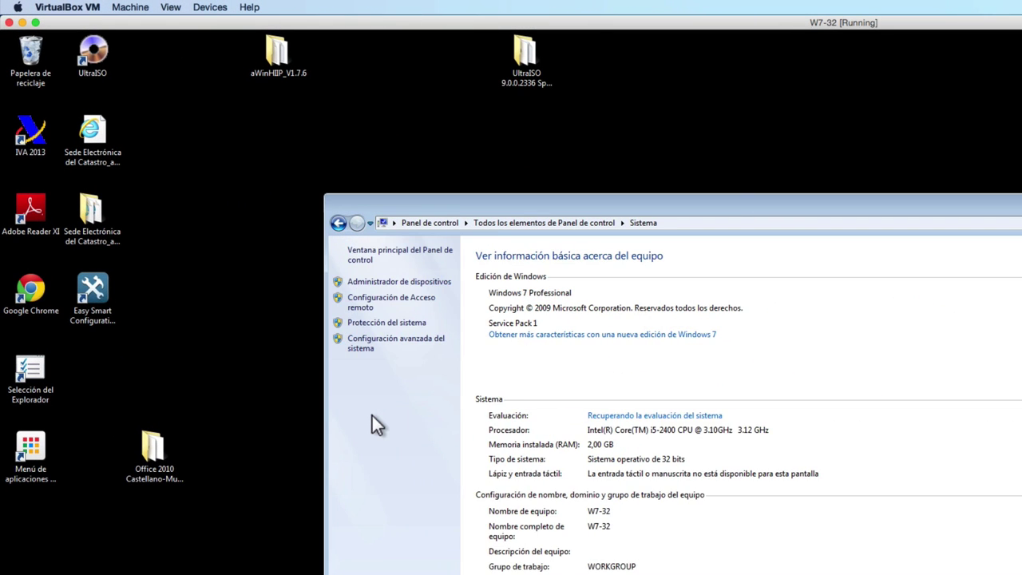
click(434, 285)
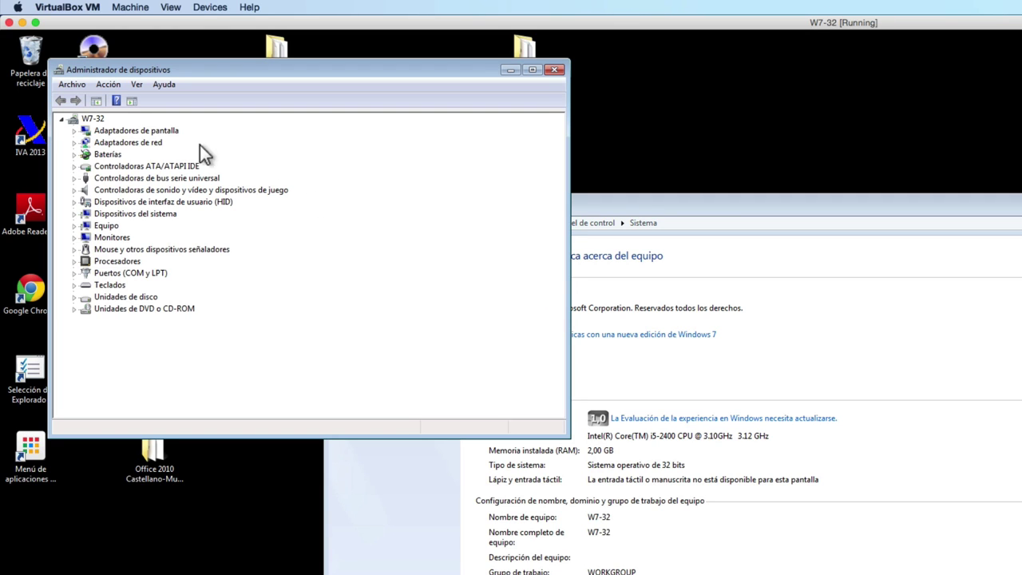
click(74, 142)
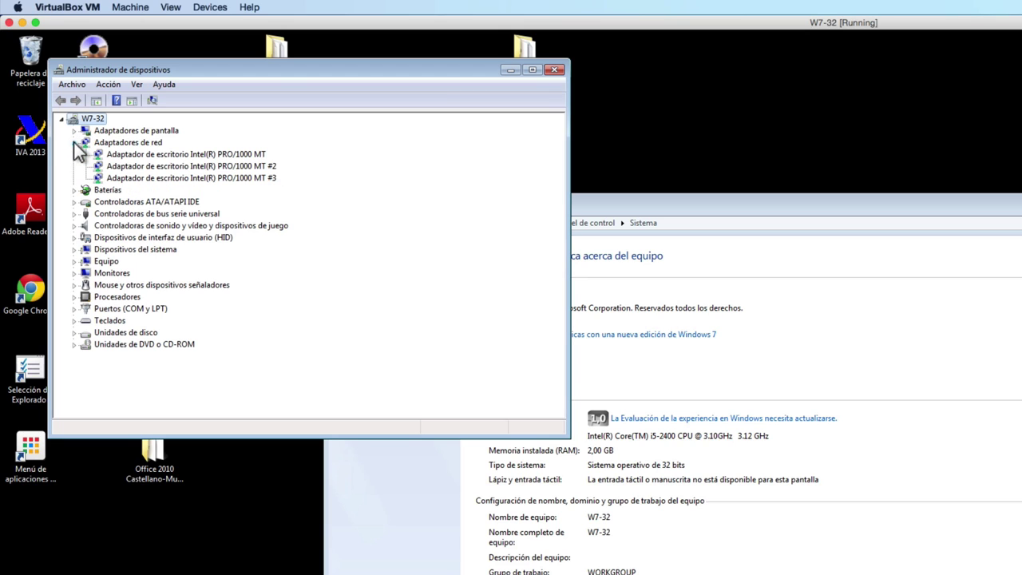
Check the Paquete gigante value in the advanced properties of the Intel(R) PRO/1000 MT #2 adapter.
click(130, 166)
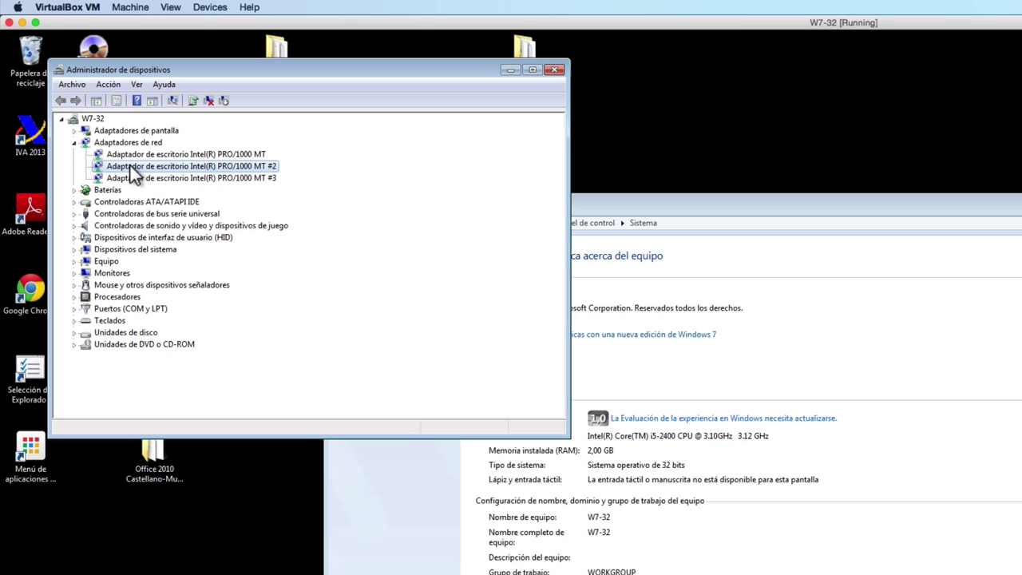
right_click(130, 165)
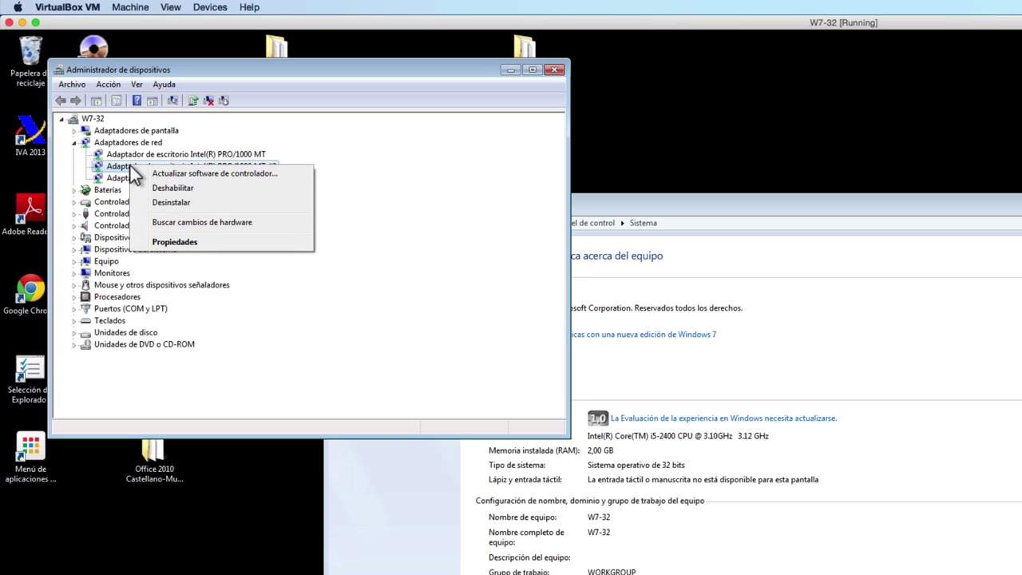
click(159, 243)
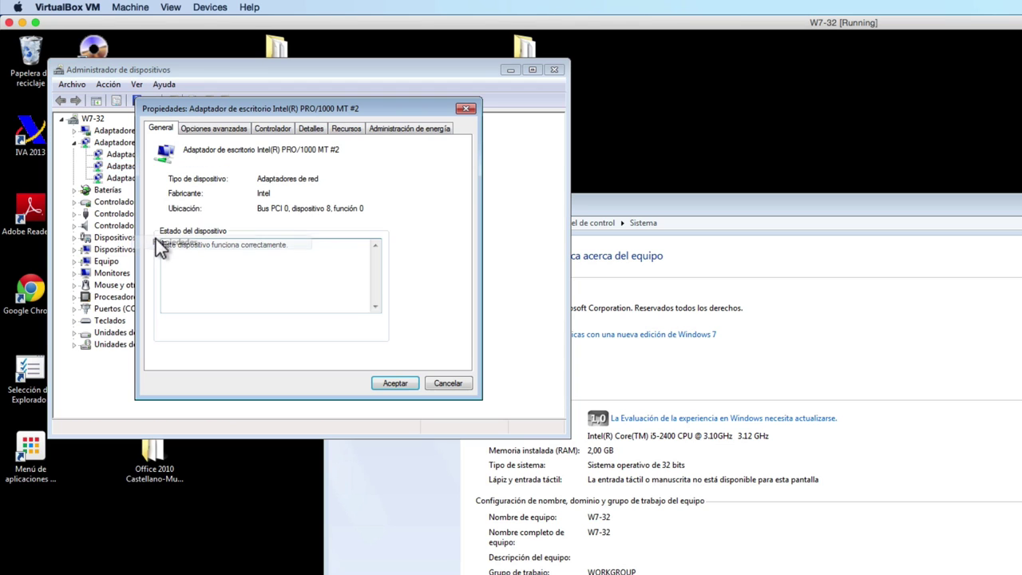
click(217, 128)
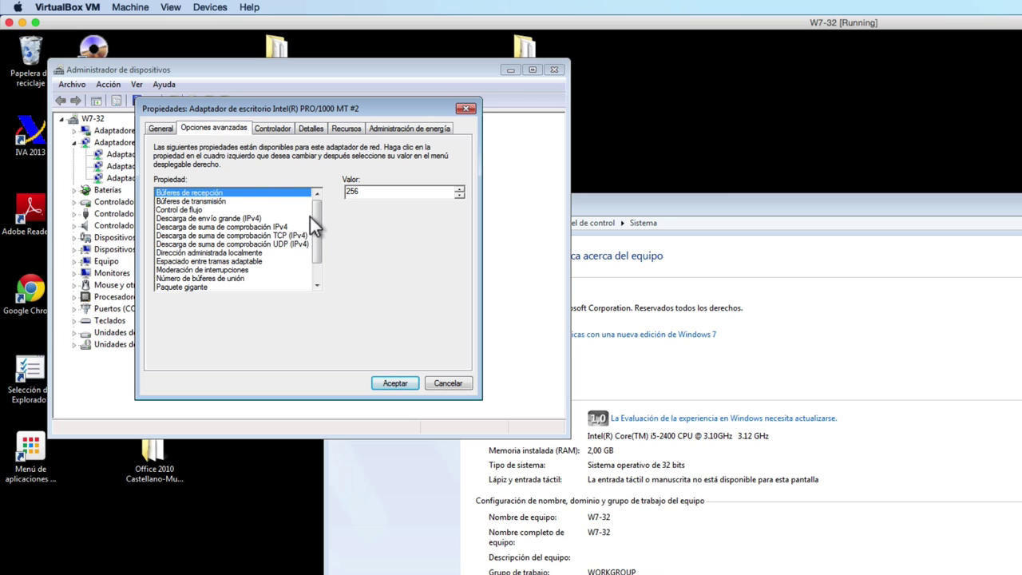
scroll(314, 231, down, 3)
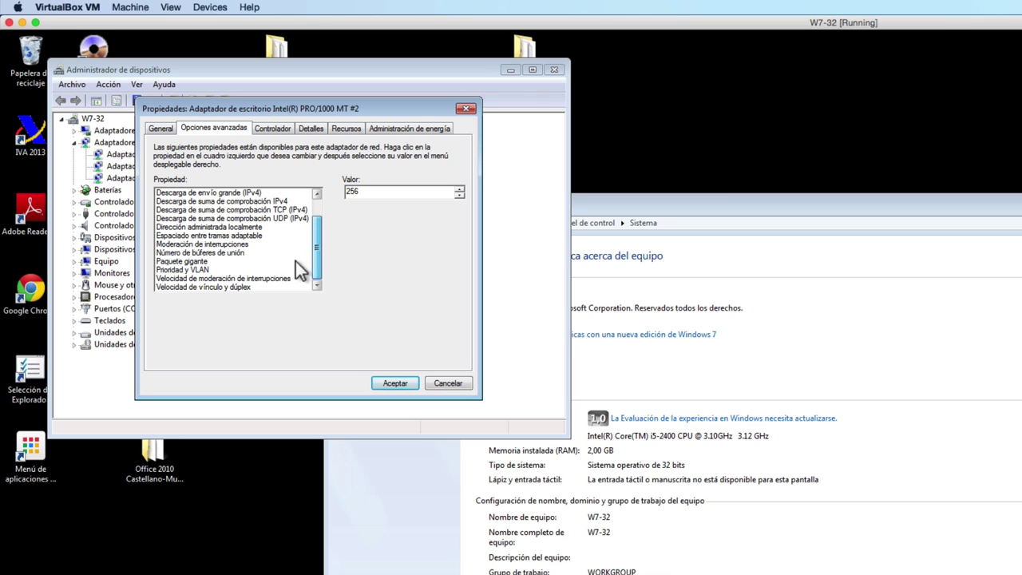
click(192, 261)
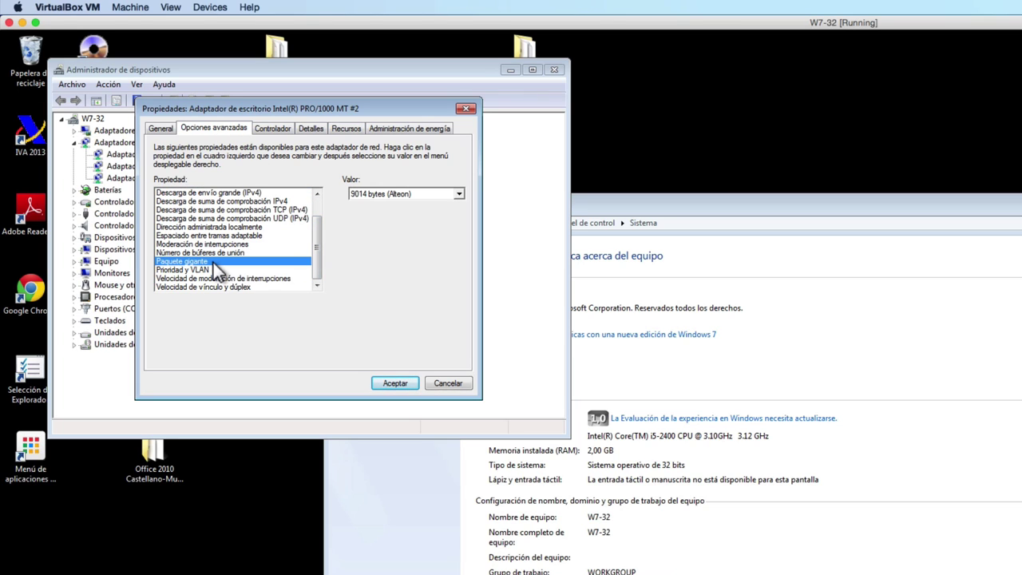
Review the available Paquete gigante values for the Intel(R) PRO/1000 MT #2 adapter and cancel its properties dialog.
click(462, 194)
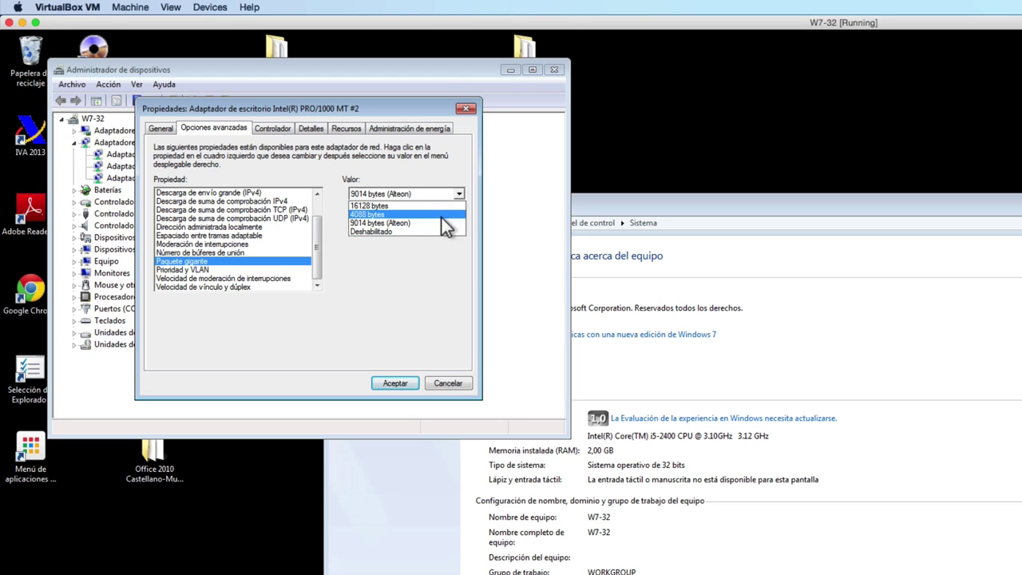
click(441, 223)
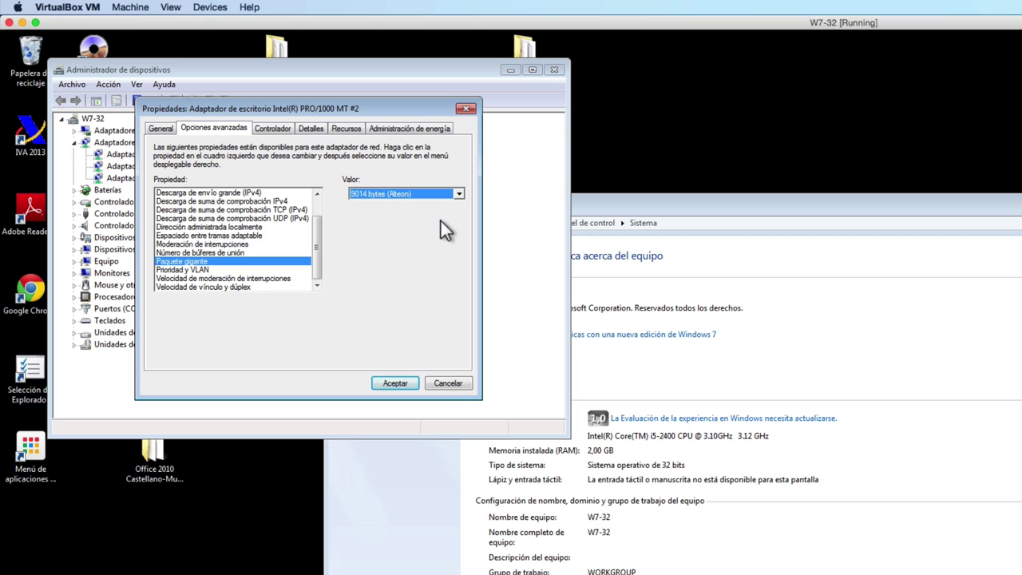
click(448, 383)
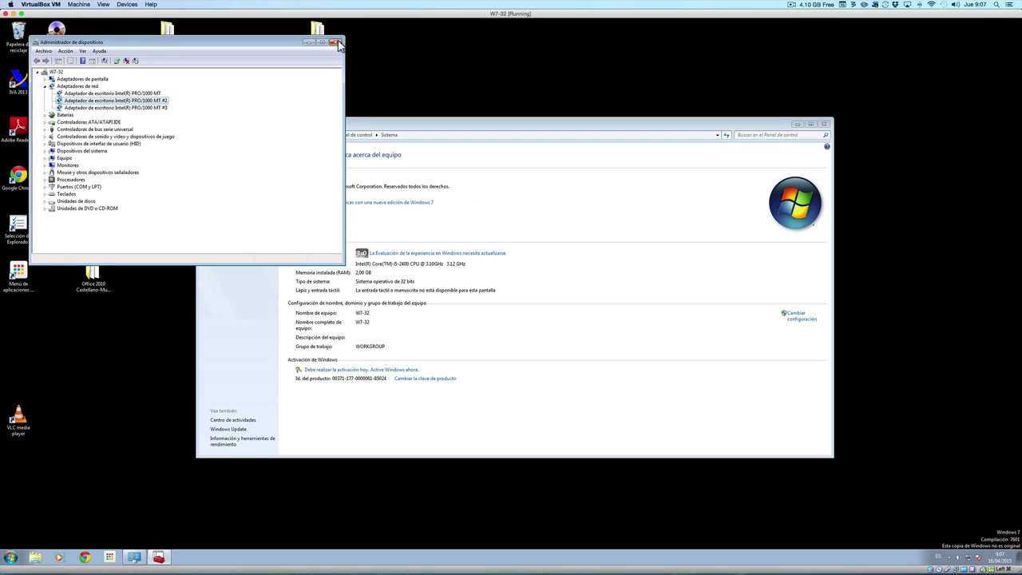
Close the Device Manager and the Sistema window, and minimize the virtual machine.
click(334, 43)
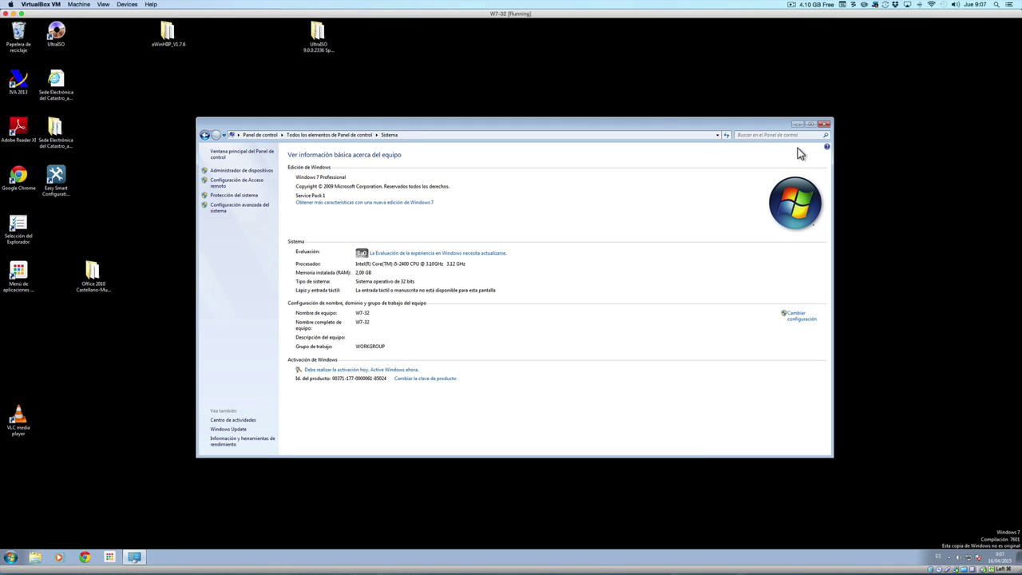
click(823, 126)
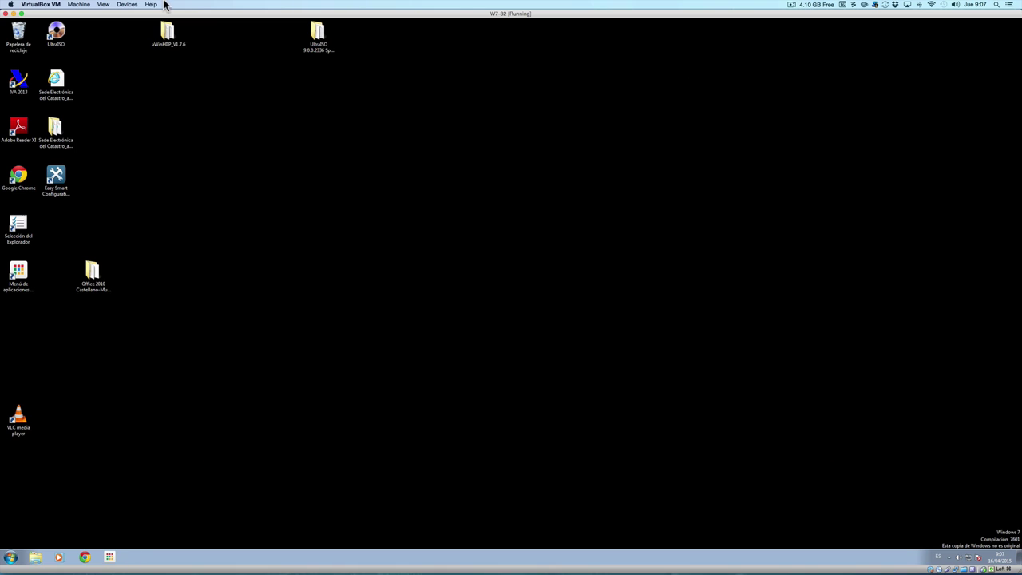
click(13, 14)
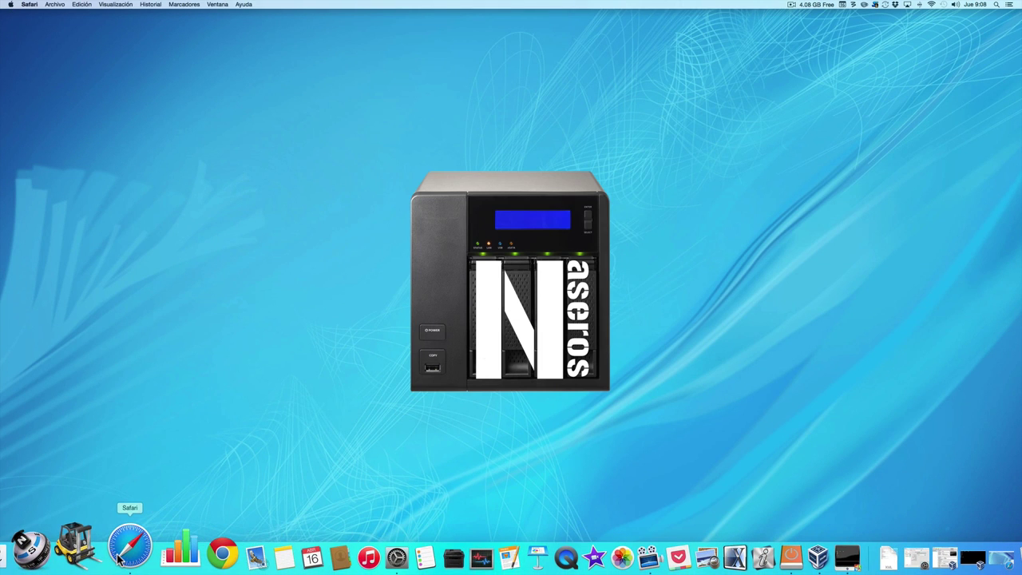
Switch to Safari and open the LAN 1 interface for editing in the Synology demo's network settings.
click(119, 559)
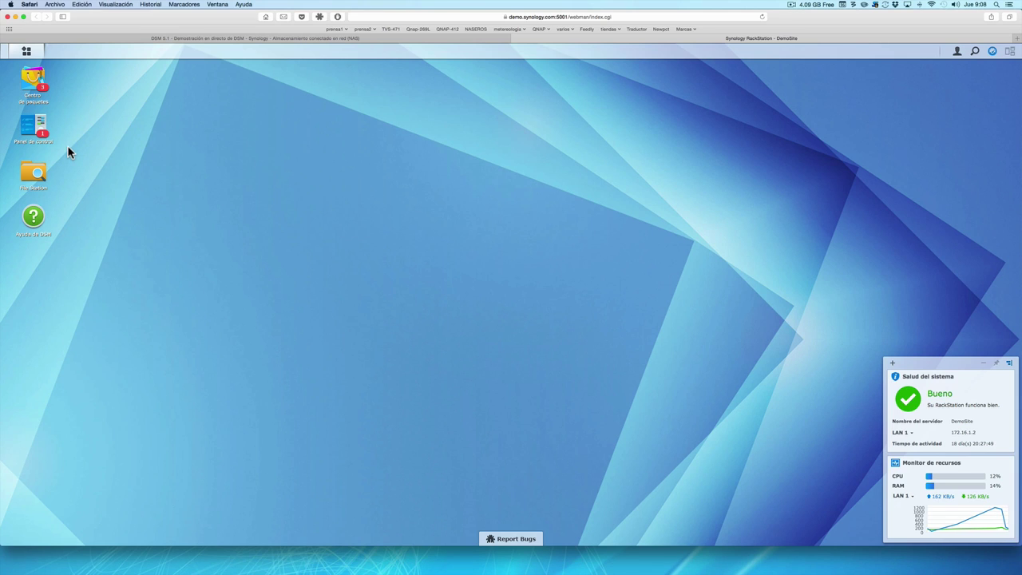
click(29, 128)
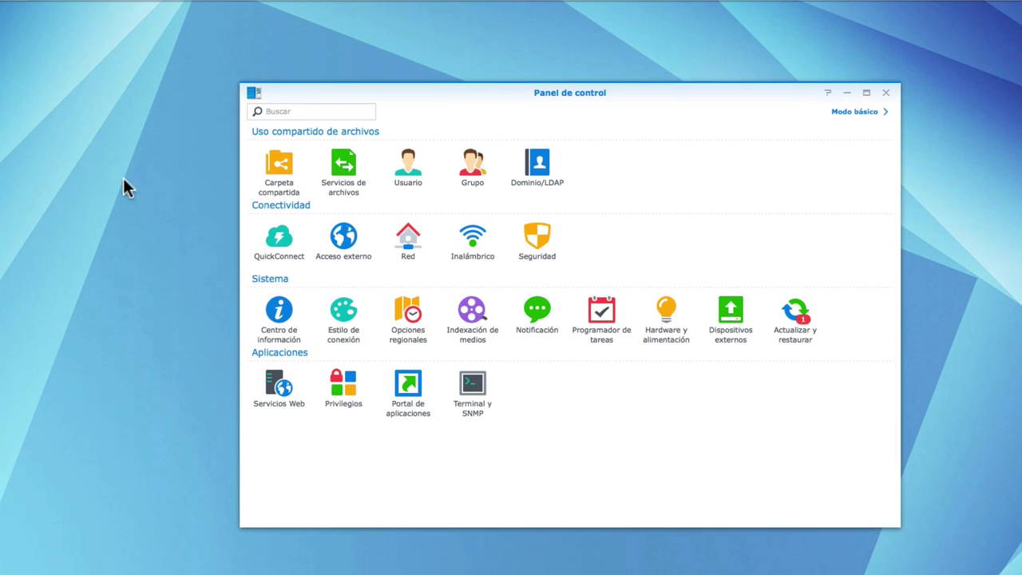
click(412, 248)
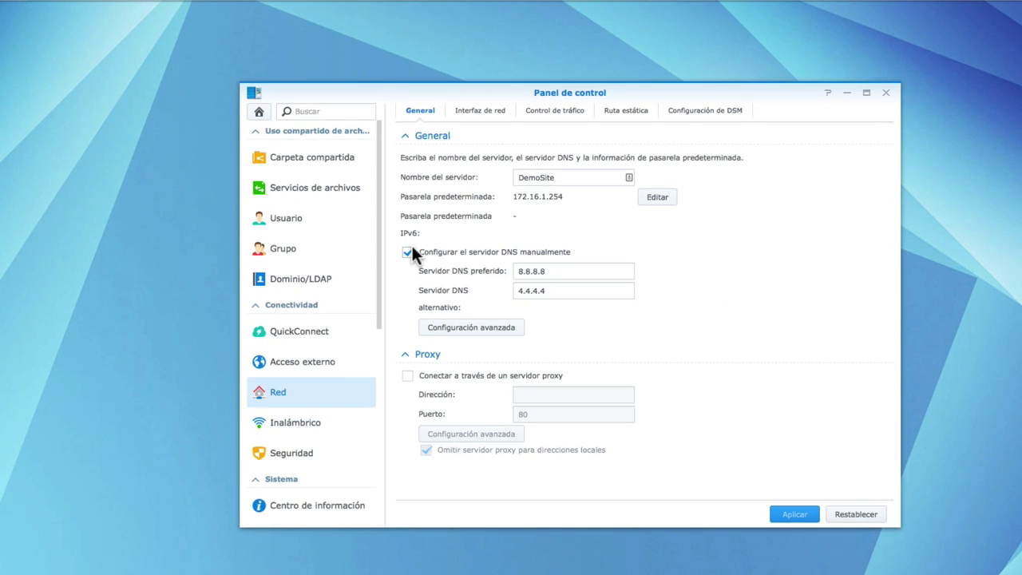
click(483, 116)
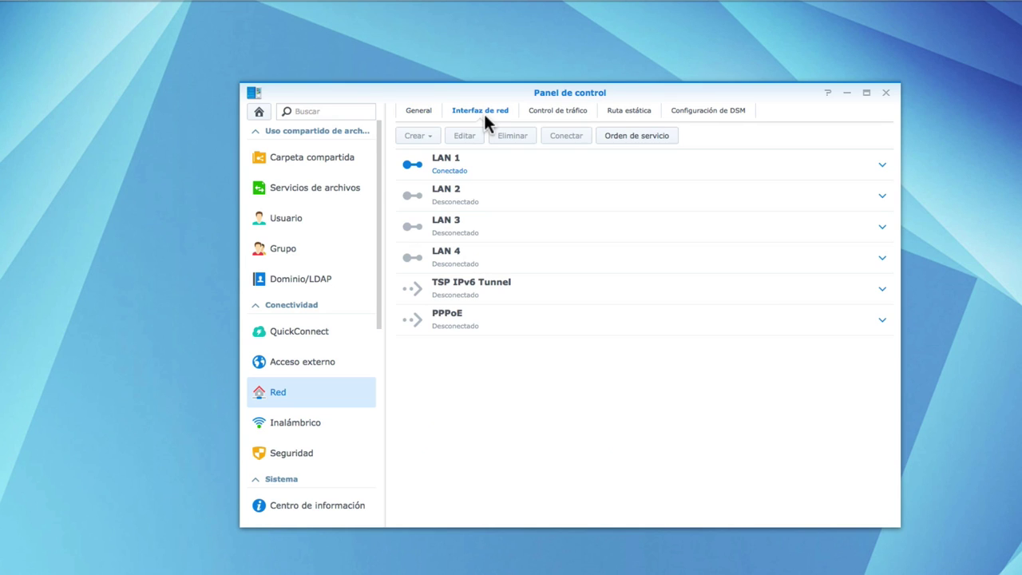
click(454, 167)
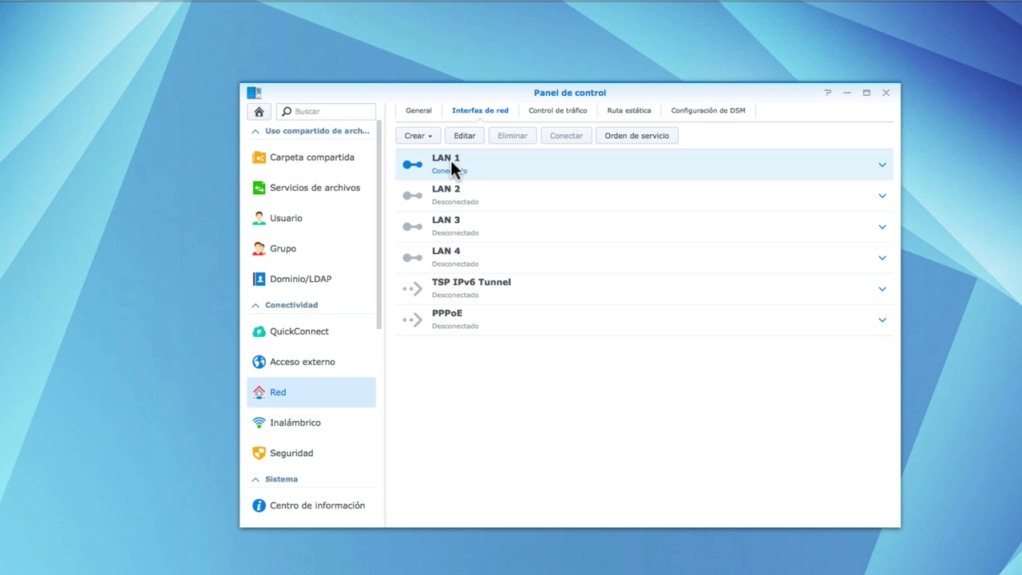
click(465, 136)
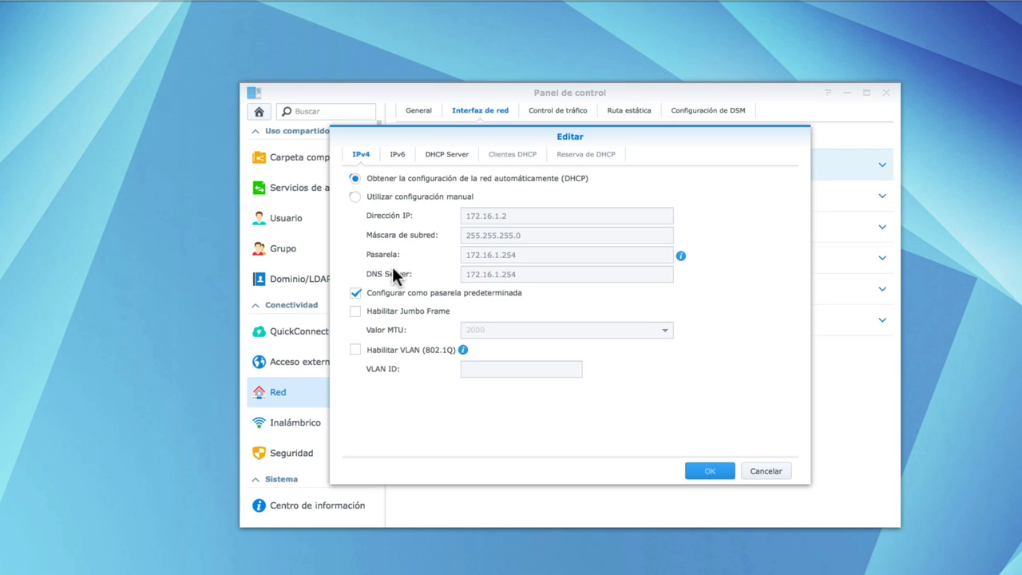
Enable Jumbo Frame for LAN 1 and set its MTU value to 9000.
click(355, 312)
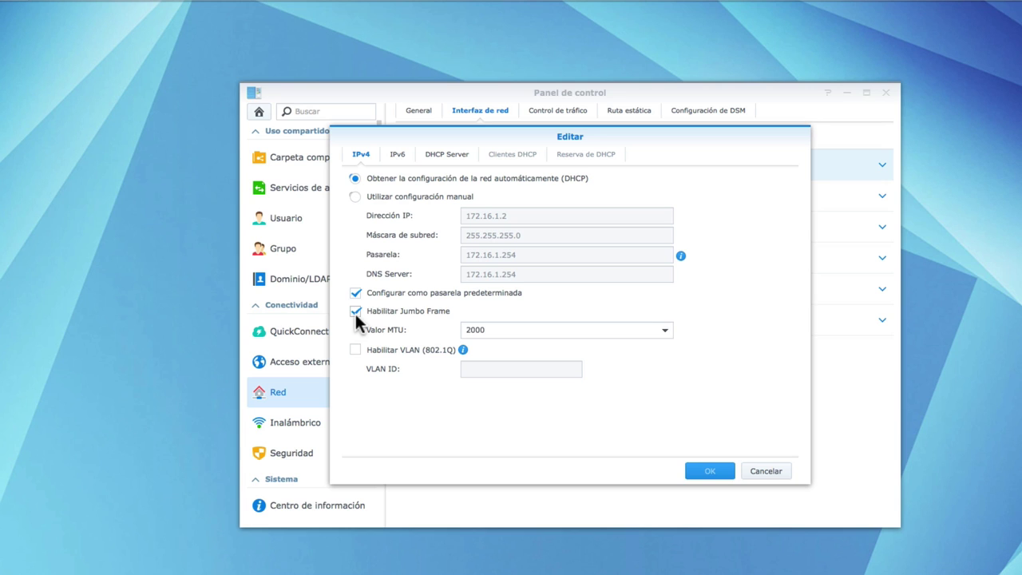
click(666, 331)
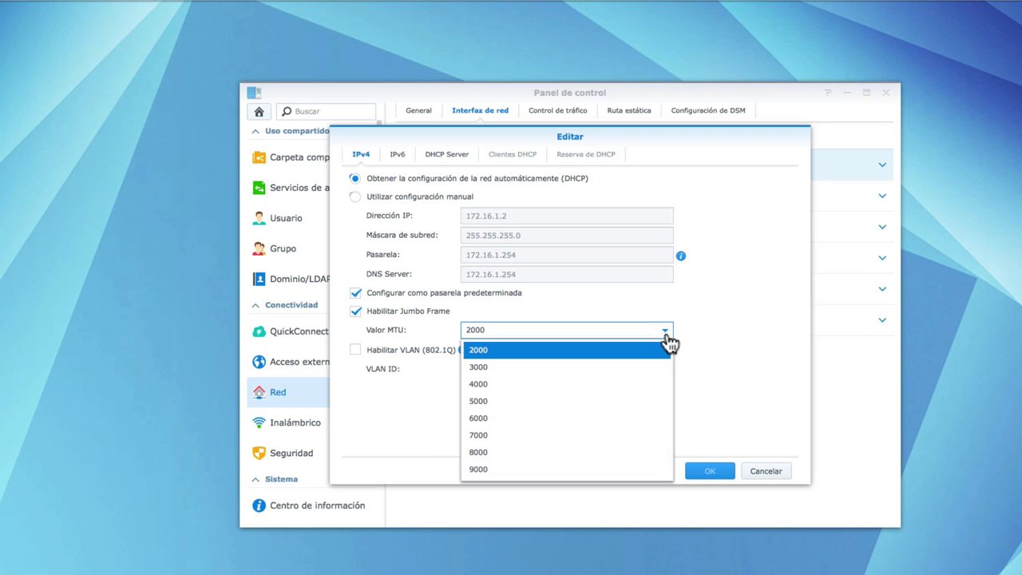
click(585, 470)
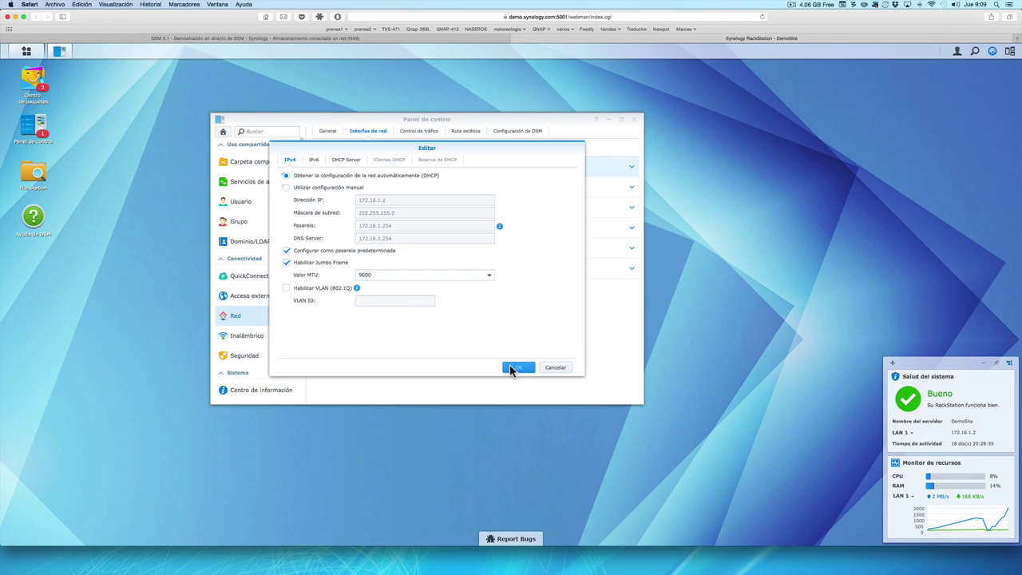
Open the Qnap-269L NAS in a new browser tab, go to its network settings and decline the firmware update.
click(1017, 40)
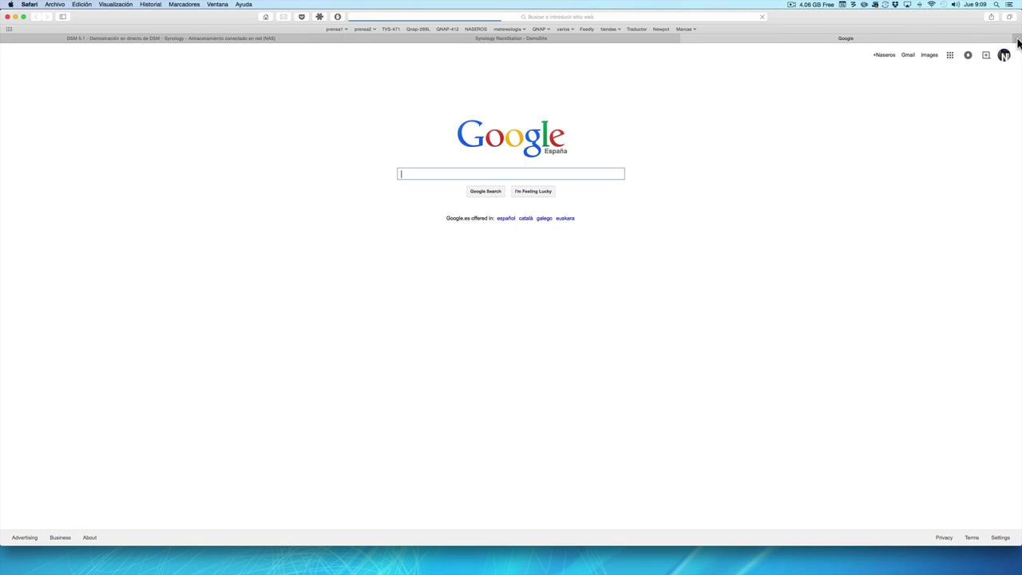
click(417, 29)
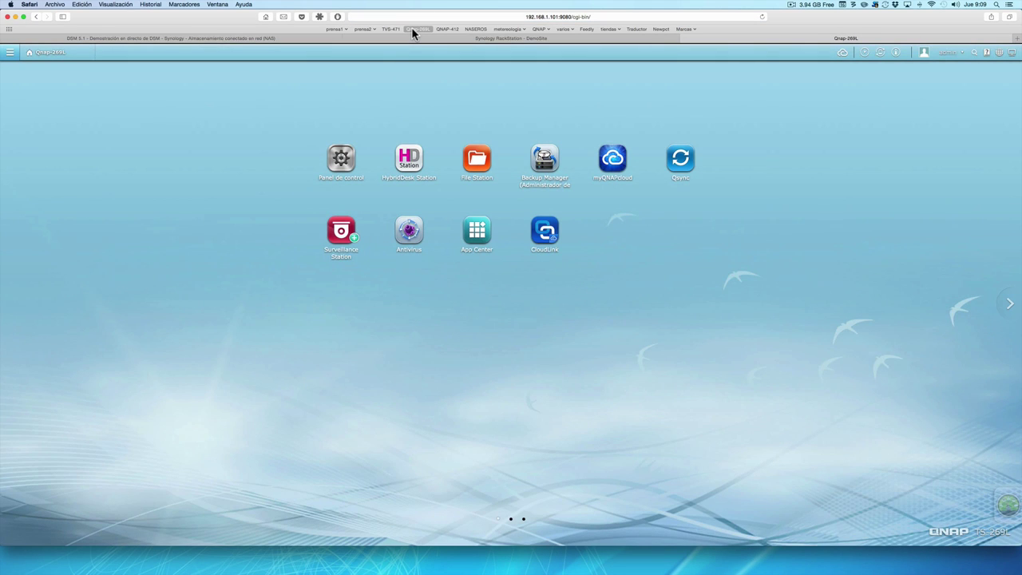
click(348, 159)
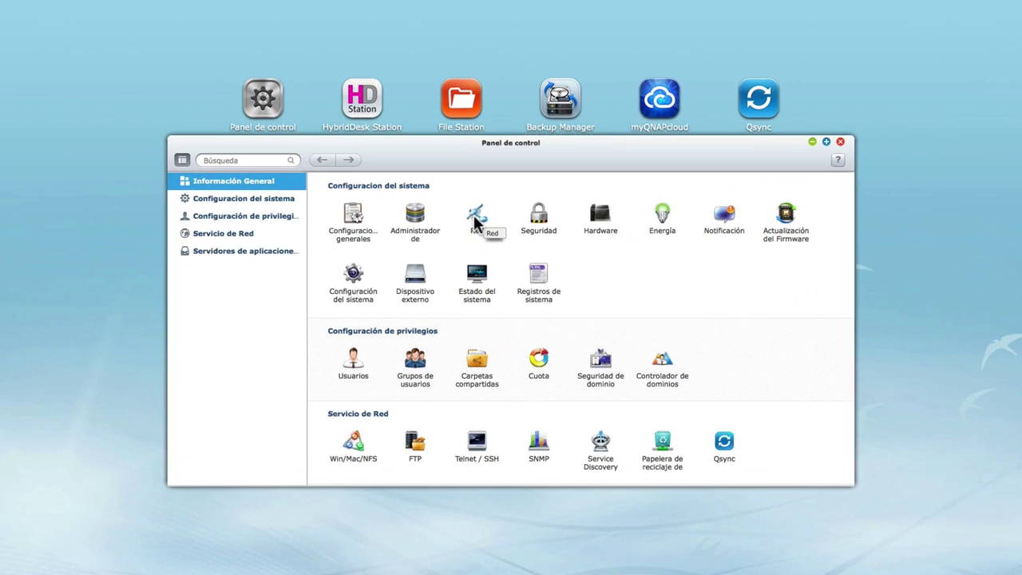
click(485, 240)
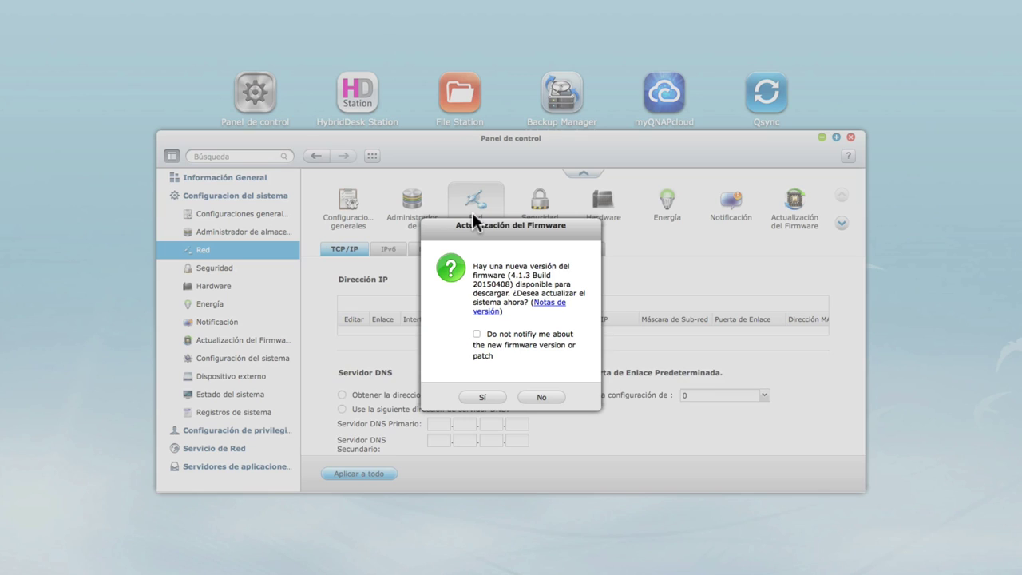
click(535, 402)
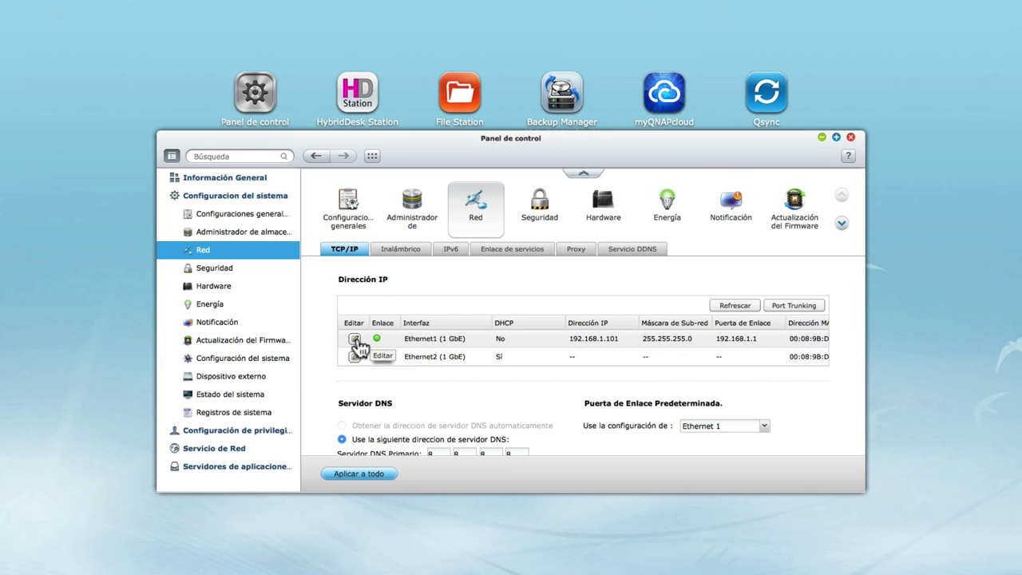
Try setting Ethernet1's Jumbo Frame to 9000, but cancel the service interruption confirmation and the TCP/IP properties.
click(354, 339)
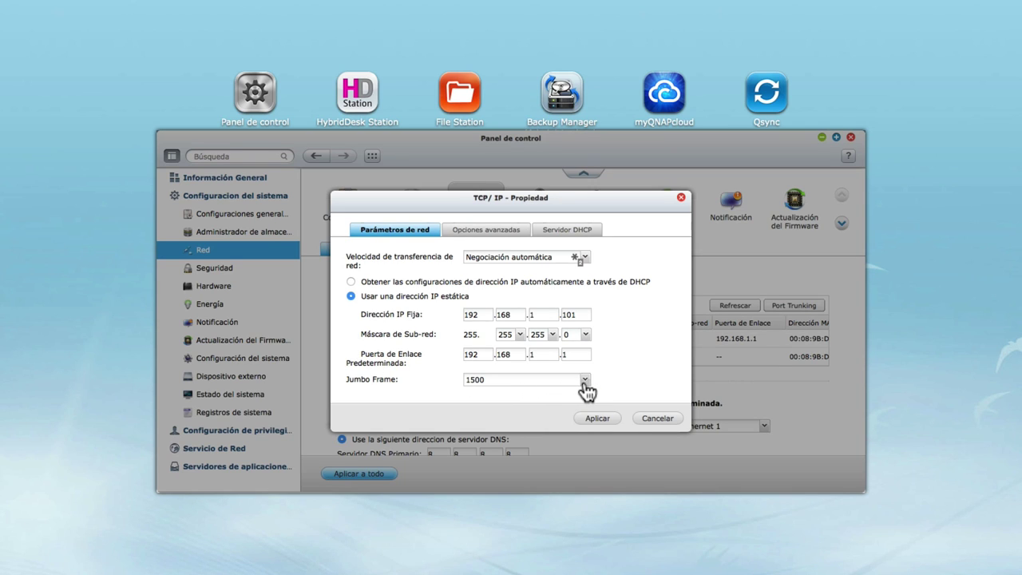
click(585, 380)
click(550, 433)
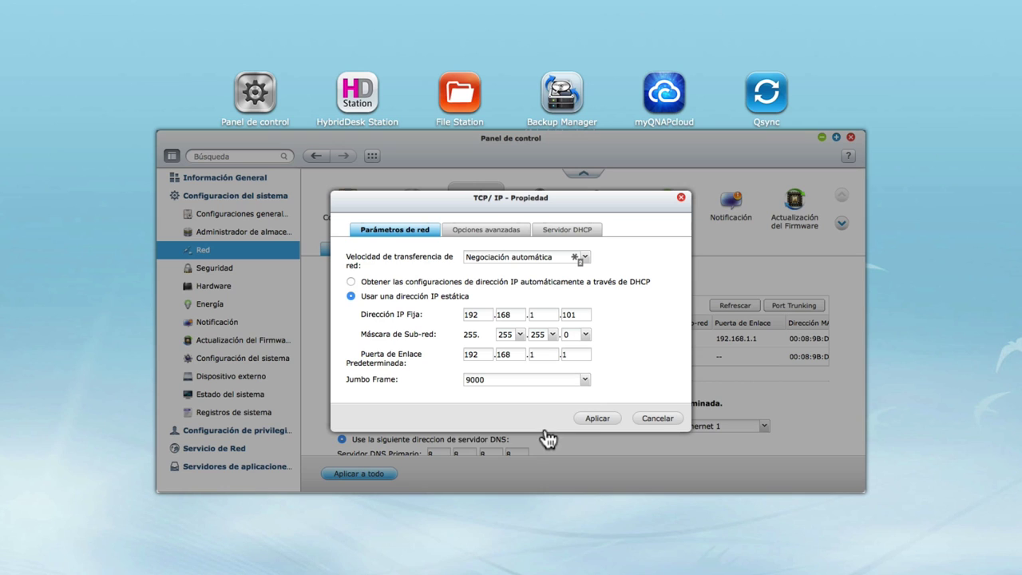
click(601, 419)
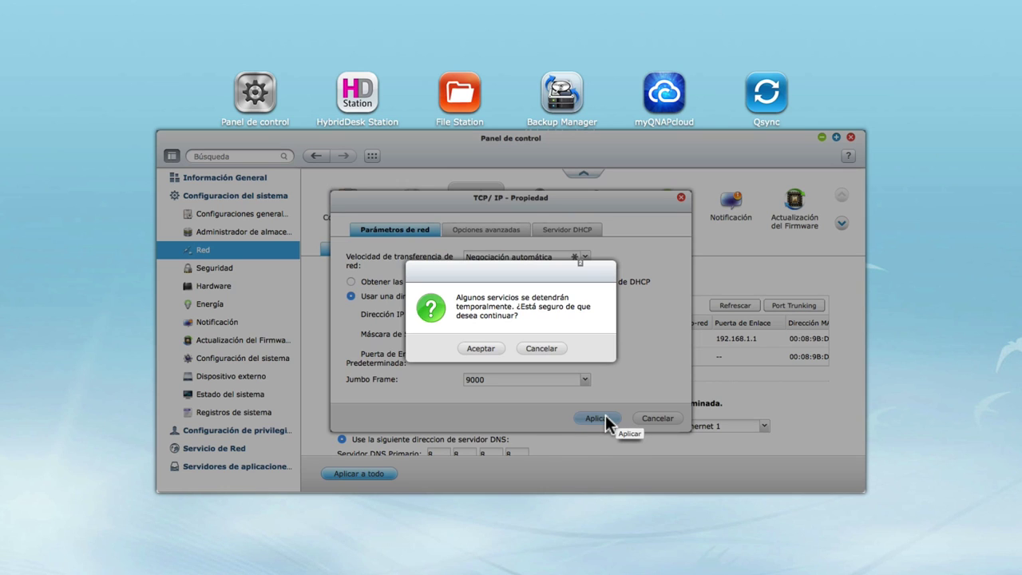
click(557, 351)
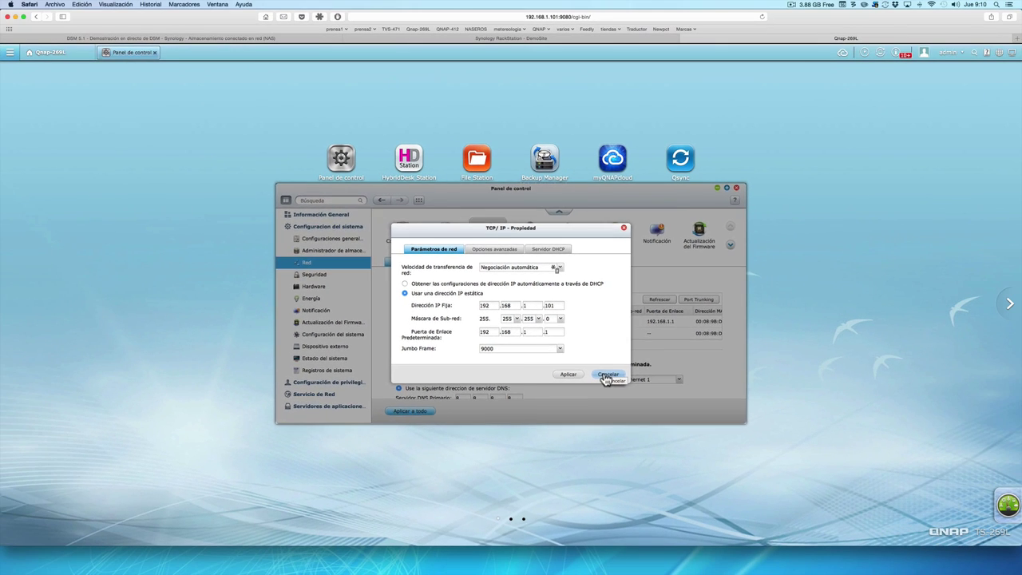
click(646, 419)
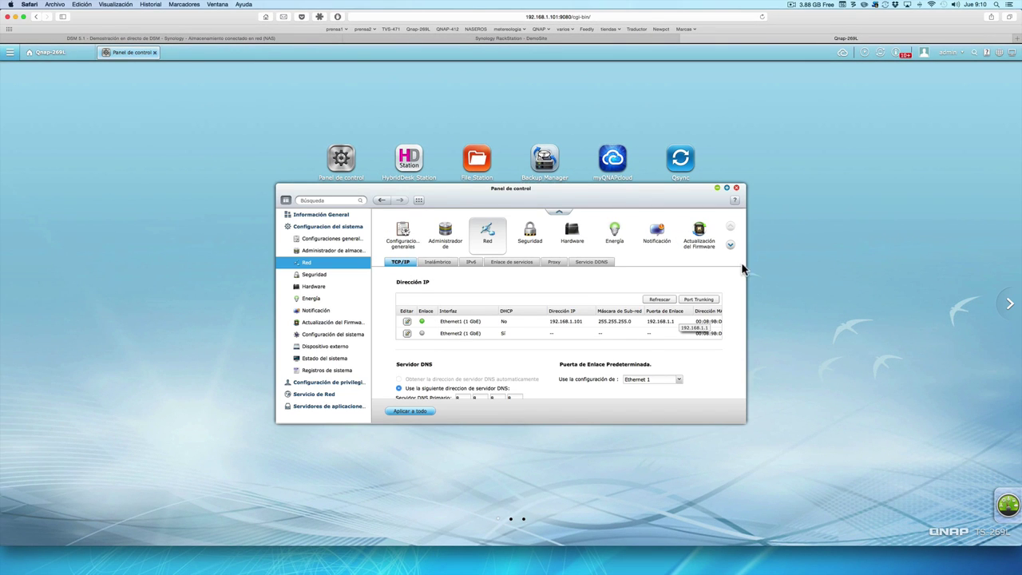
Open the TVS-471 NAS in a new browser tab and go to its network settings, declining the firmware updates.
click(1017, 40)
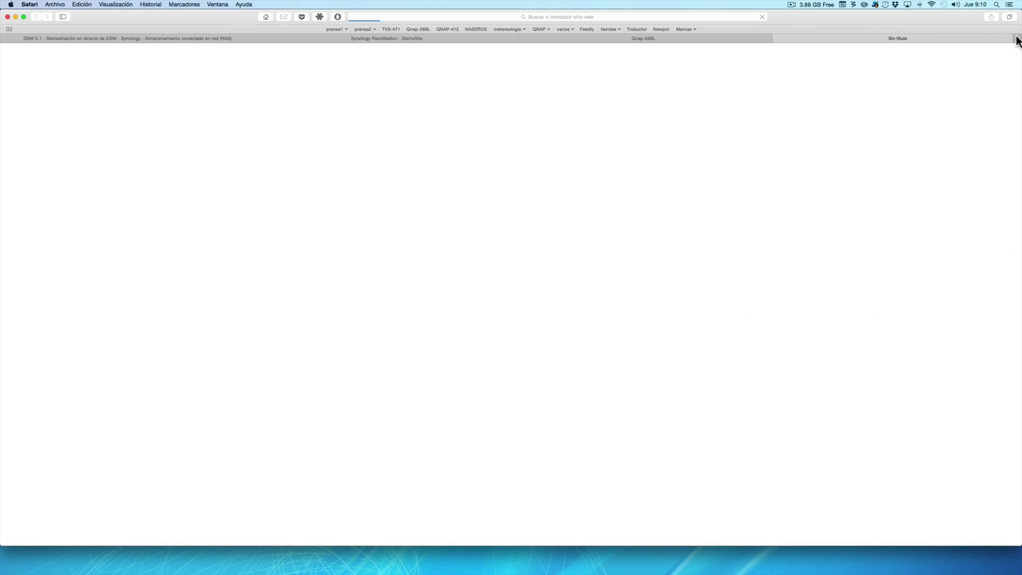
click(397, 29)
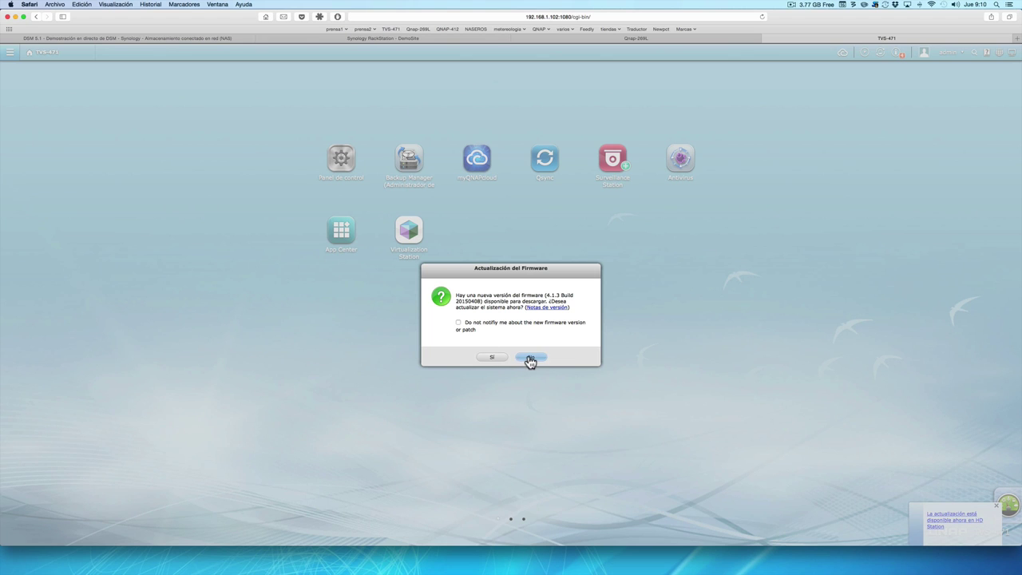
click(531, 358)
click(353, 168)
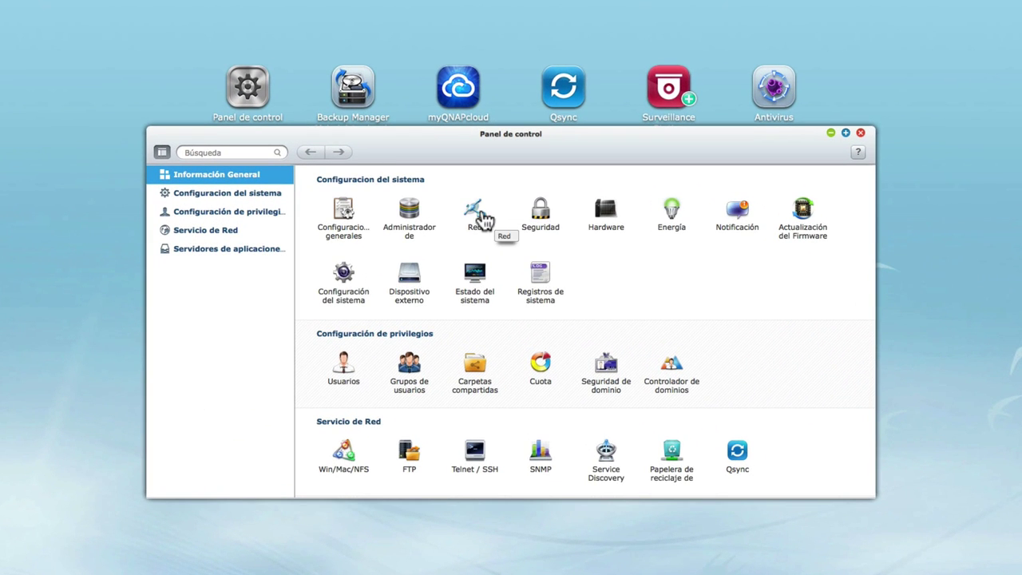
click(474, 228)
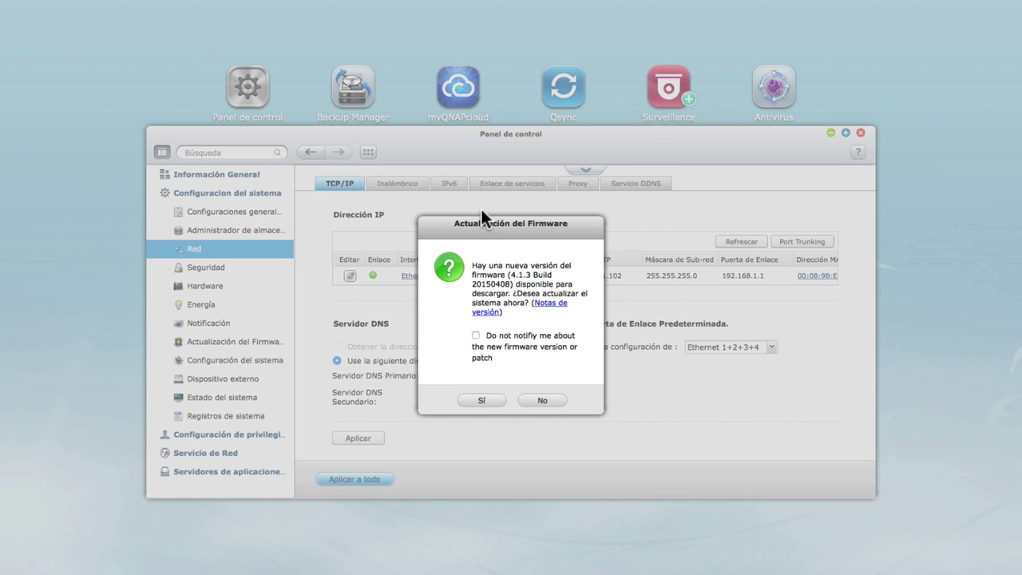
click(554, 400)
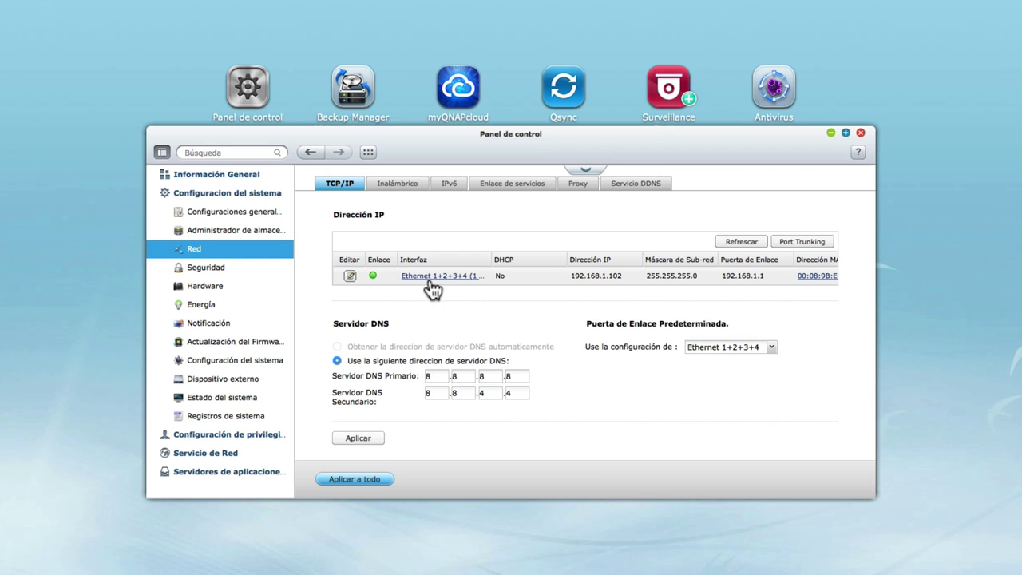
Check the Jumbo Frame value and its options for the Ethernet 1+2+3+4 trunk, and minimize the browser.
click(349, 276)
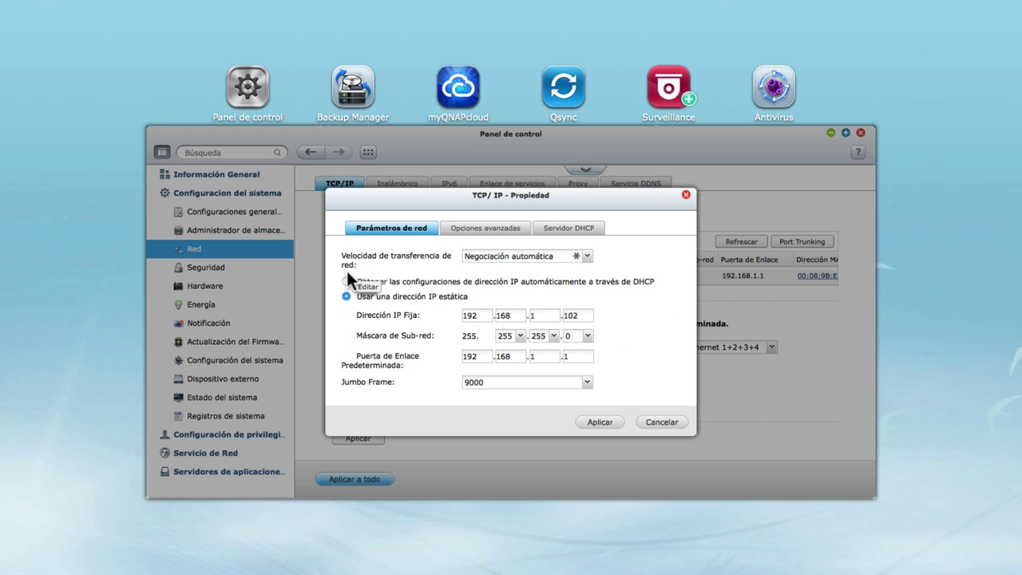
click(587, 387)
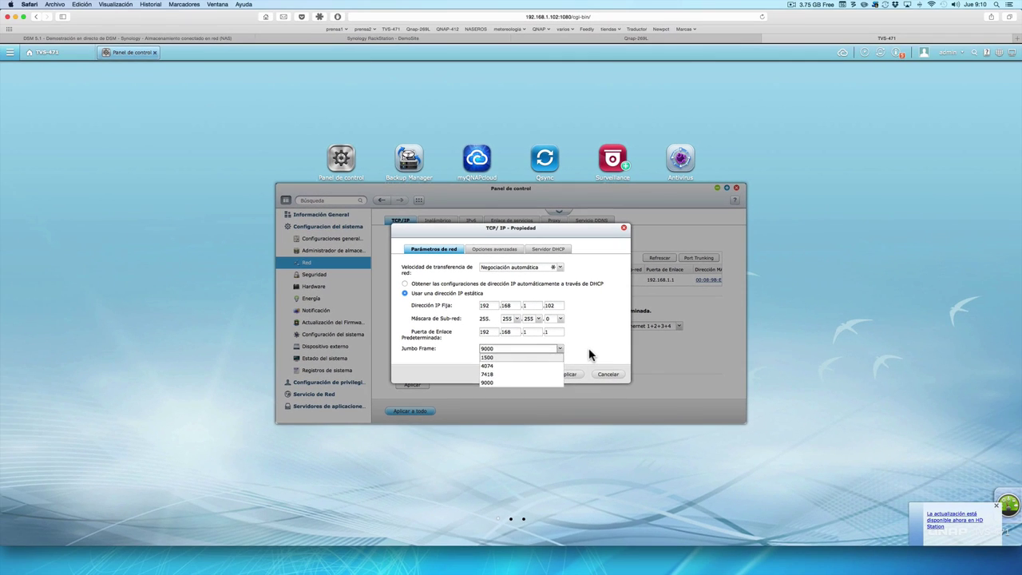
click(628, 391)
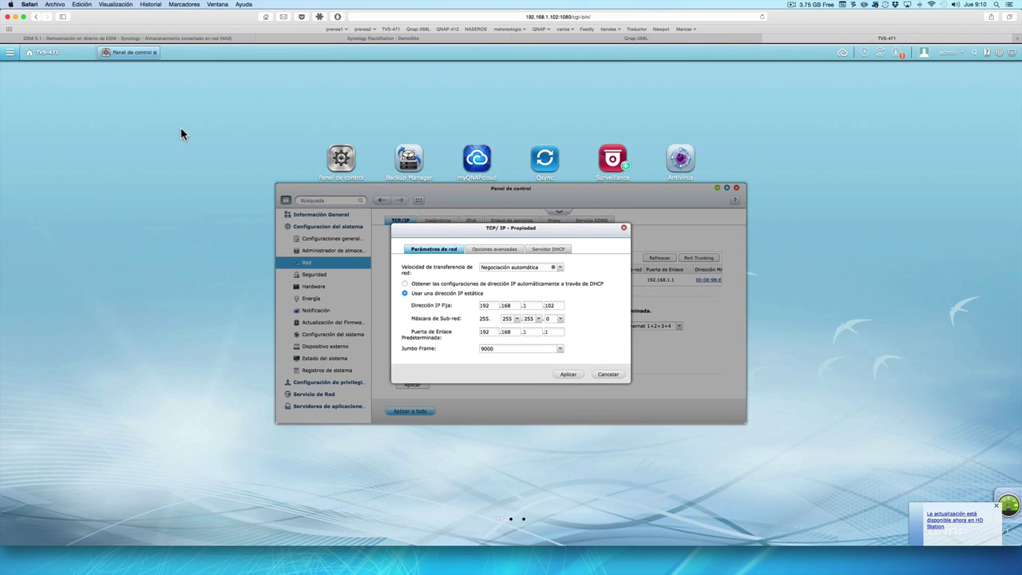
click(15, 17)
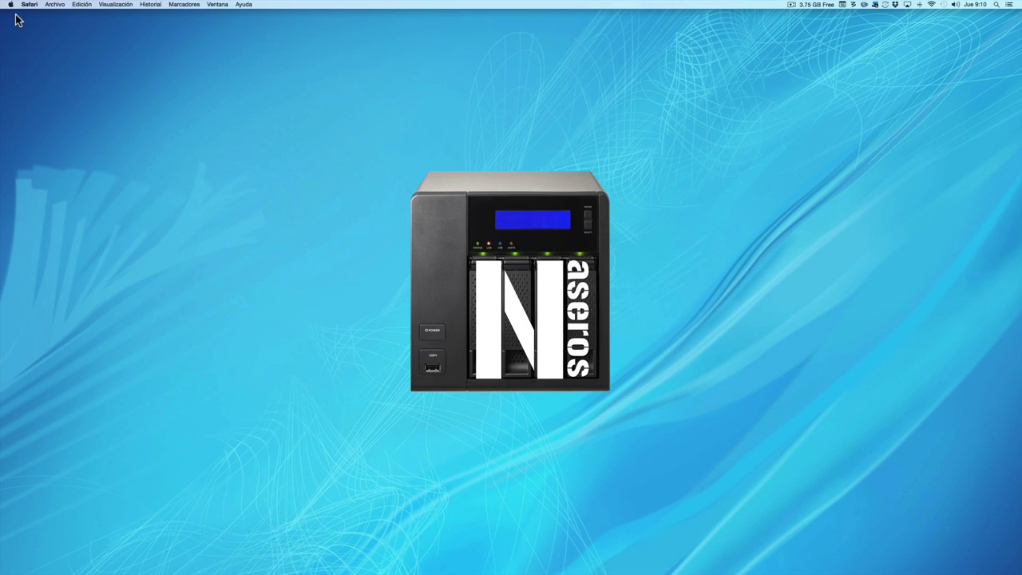